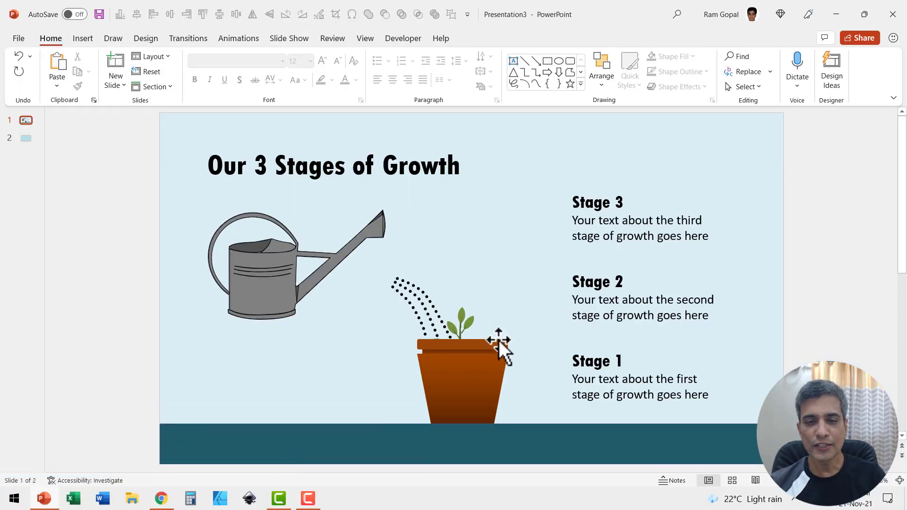
- Scroll down past the finished growth slide to the blank light-blue slide 2
{"action": "scroll", "coordinate": [874, 269], "scroll_direction": "down", "scroll_amount": 1}
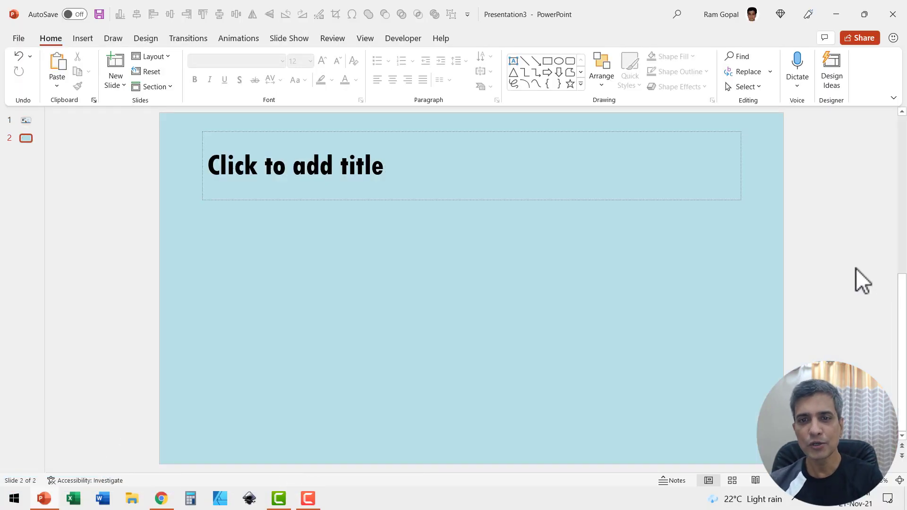
- Draw a rounded rectangle for the pot rim and a rectangle band just below it
{"action": "left_click", "coordinate": [570, 61]}
{"action": "left_click_drag", "start_coordinate": [416, 276], "coordinate": [563, 311]}
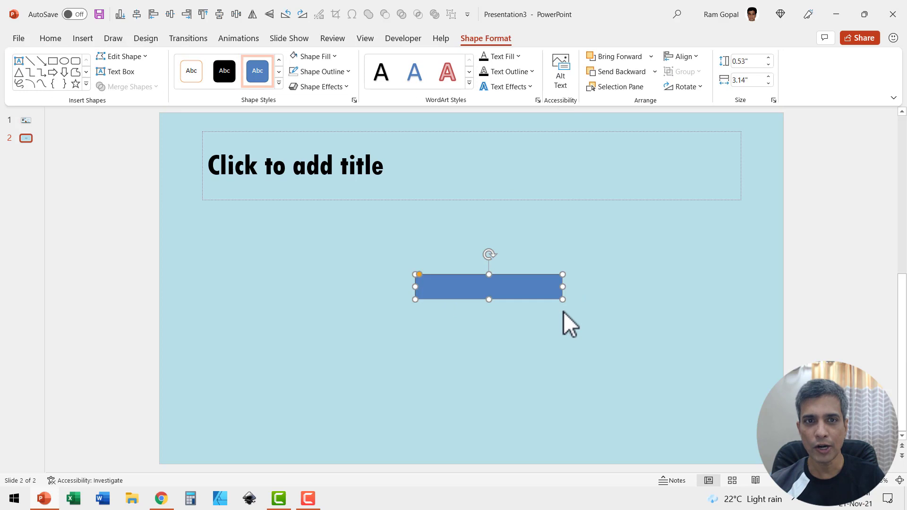
{"action": "left_click", "coordinate": [628, 223]}
{"action": "left_click", "coordinate": [550, 62]}
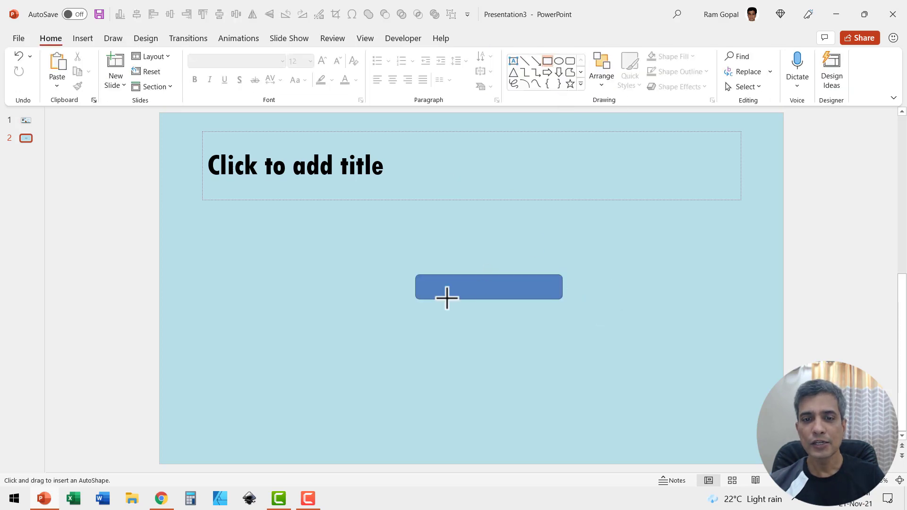
{"action": "left_click_drag", "start_coordinate": [424, 296], "coordinate": [553, 327]}
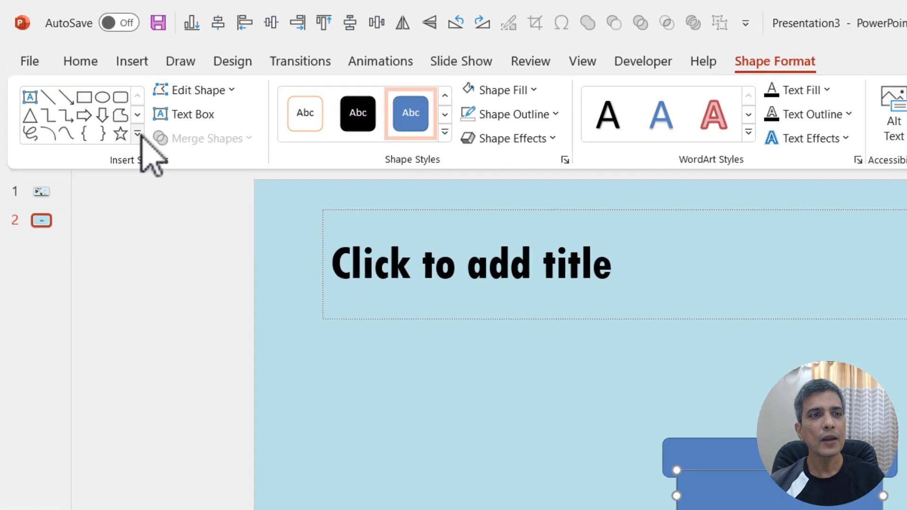
- Add a trapezoid, flip it vertically, move it under the rectangles and narrow it to 3.35 inches
{"action": "left_click", "coordinate": [86, 84]}
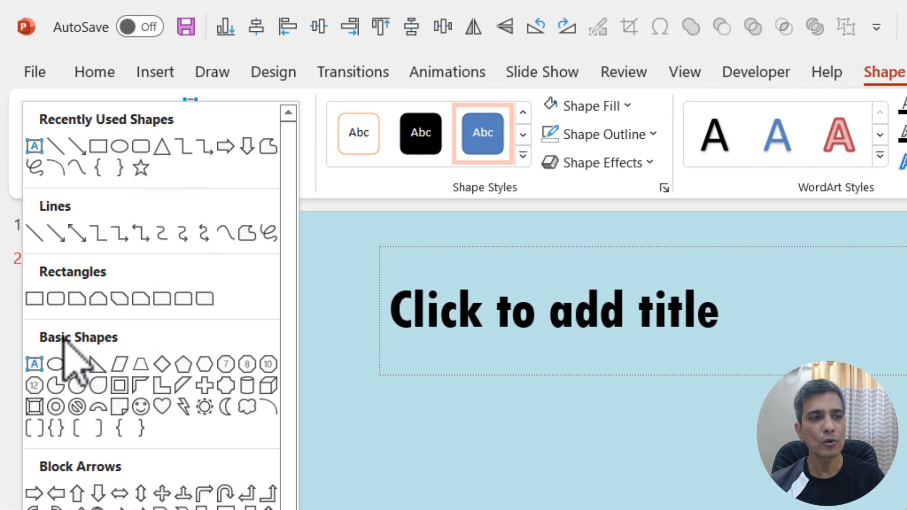
{"action": "left_click", "coordinate": [144, 365]}
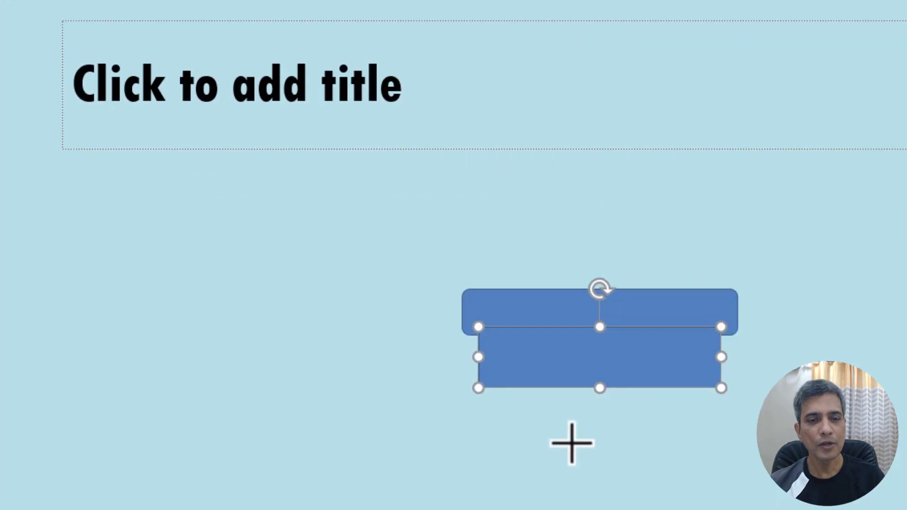
{"action": "left_click_drag", "start_coordinate": [216, 271], "coordinate": [571, 473]}
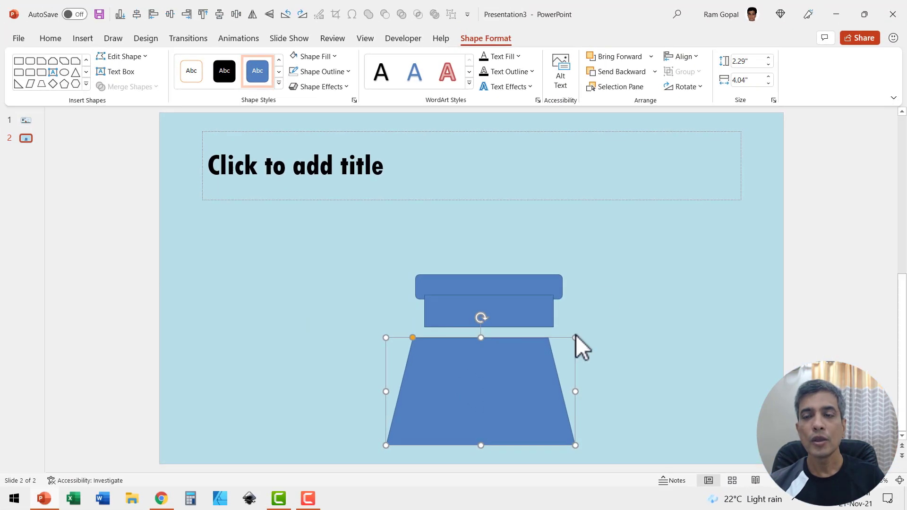
{"action": "left_click", "coordinate": [699, 86]}
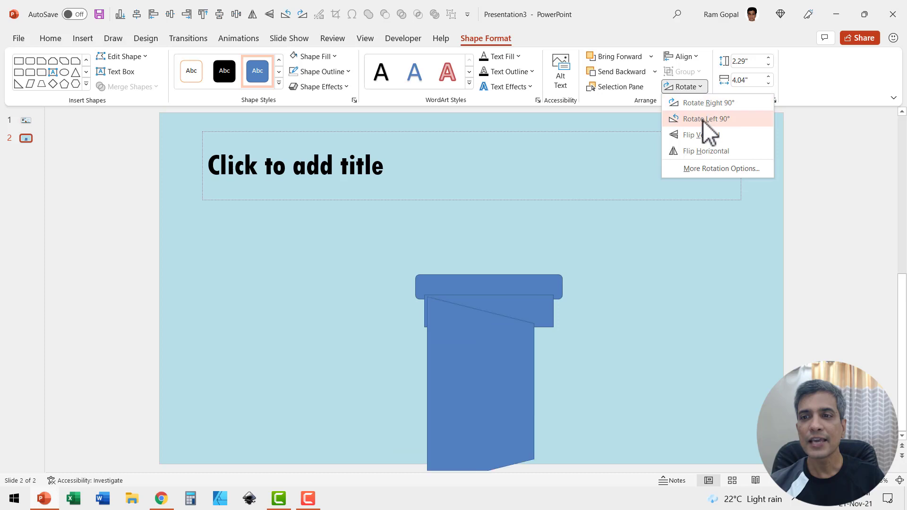
{"action": "left_click", "coordinate": [704, 134]}
{"action": "left_click_drag", "start_coordinate": [457, 364], "coordinate": [464, 353]}
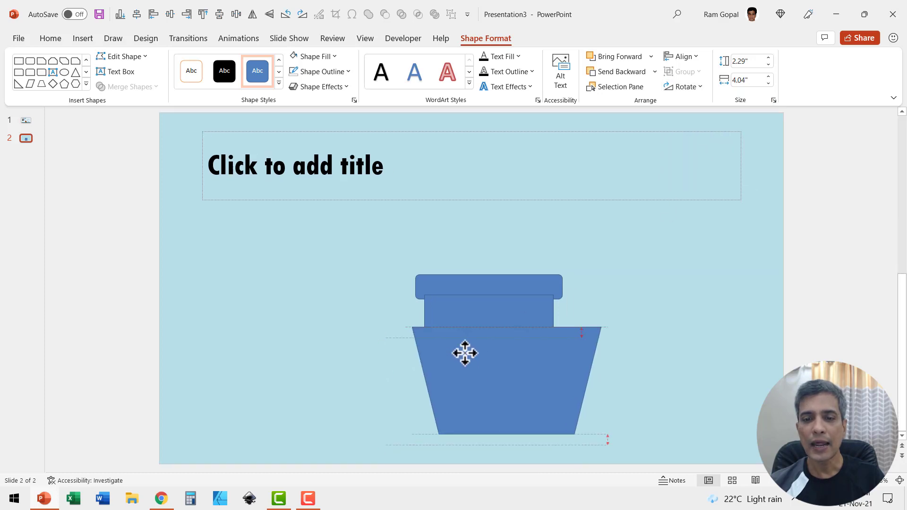
{"action": "left_click_drag", "start_coordinate": [601, 380], "coordinate": [569, 381]}
- Send the middle band rectangle behind the rounded rim
{"action": "key", "text": "Escape"}
{"action": "right_click", "coordinate": [536, 302]}
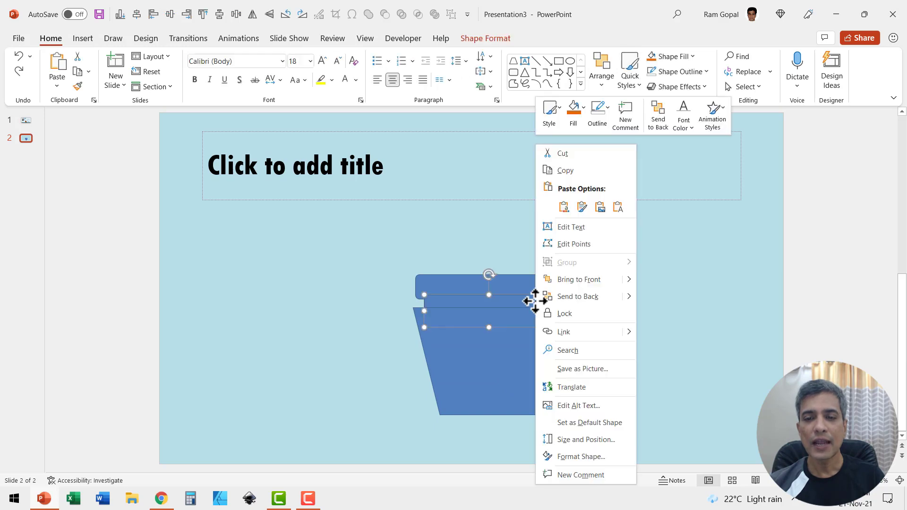
{"action": "left_click", "coordinate": [577, 300]}
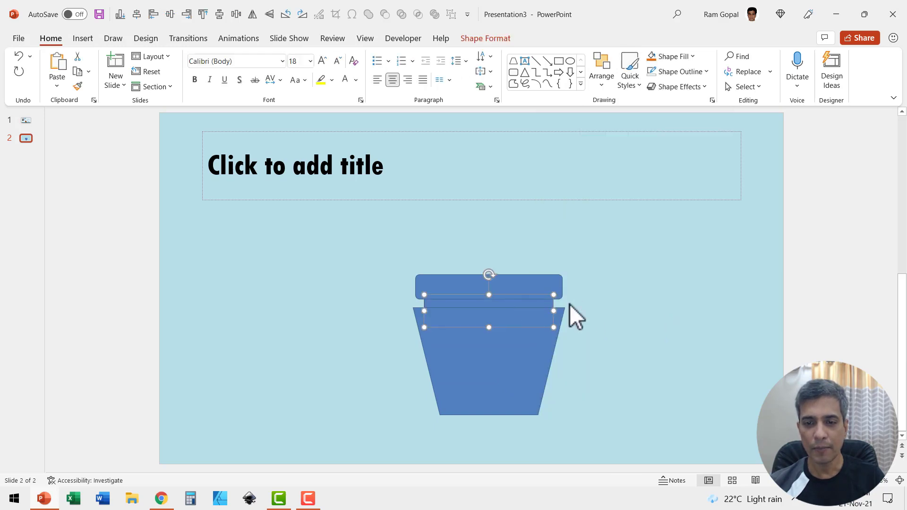
{"action": "left_click", "coordinate": [552, 279]}
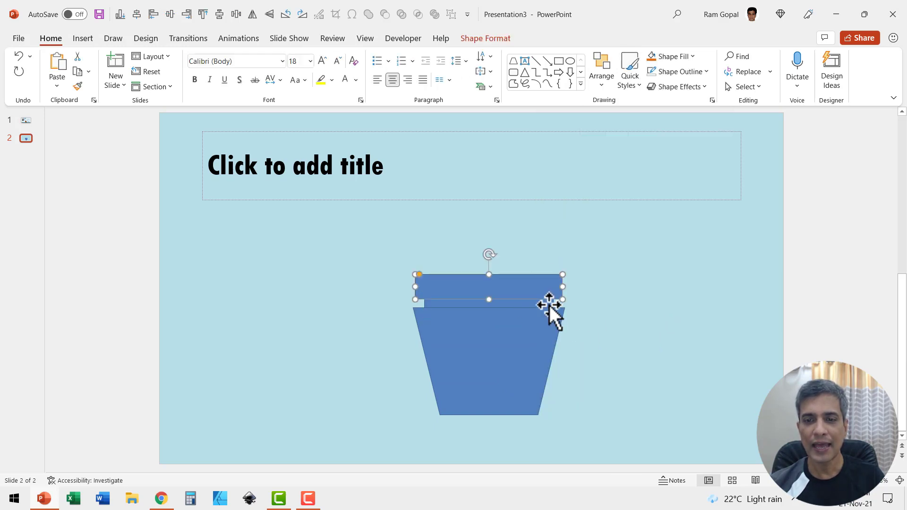
- Fill the rim orange with a dark orange gradient and the band dark orange
{"action": "left_click", "coordinate": [673, 56]}
{"action": "left_click", "coordinate": [735, 126]}
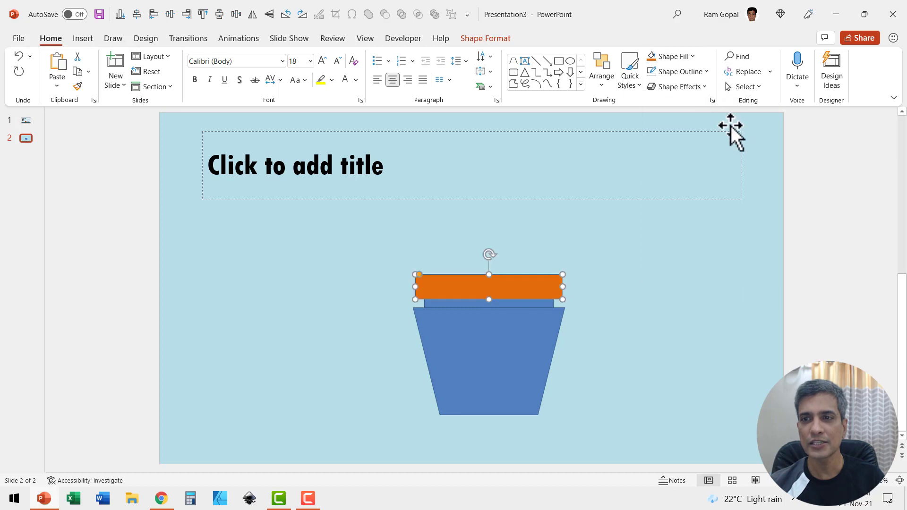
{"action": "left_click", "coordinate": [679, 59]}
{"action": "mouse_move", "coordinate": [680, 255]}
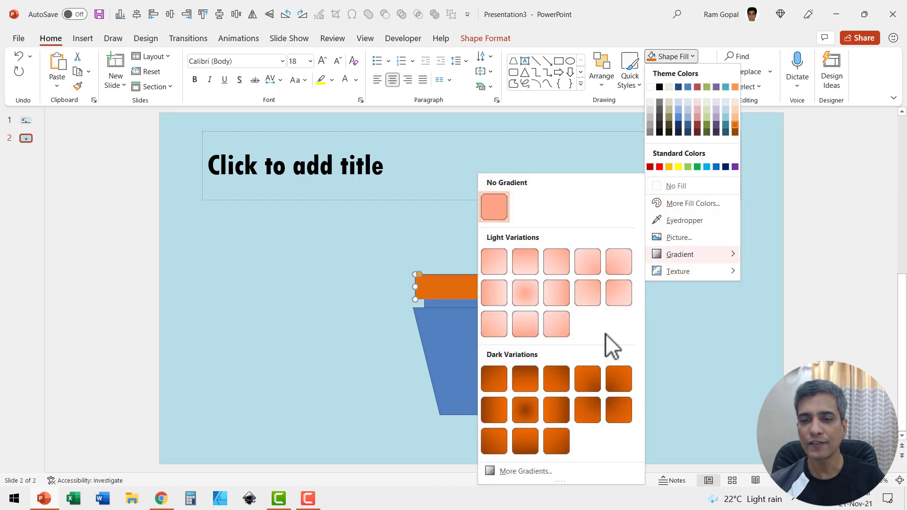
{"action": "left_click", "coordinate": [527, 378]}
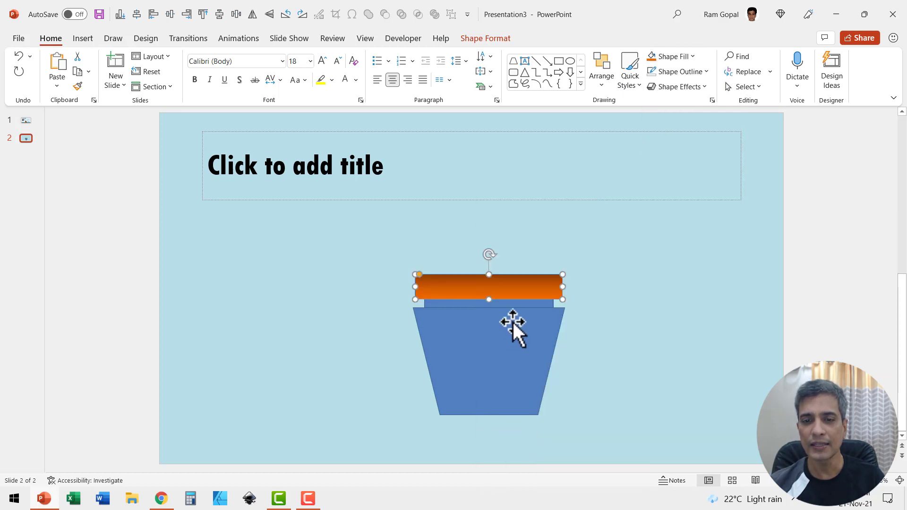
{"action": "left_click", "coordinate": [550, 301]}
{"action": "left_click", "coordinate": [680, 58]}
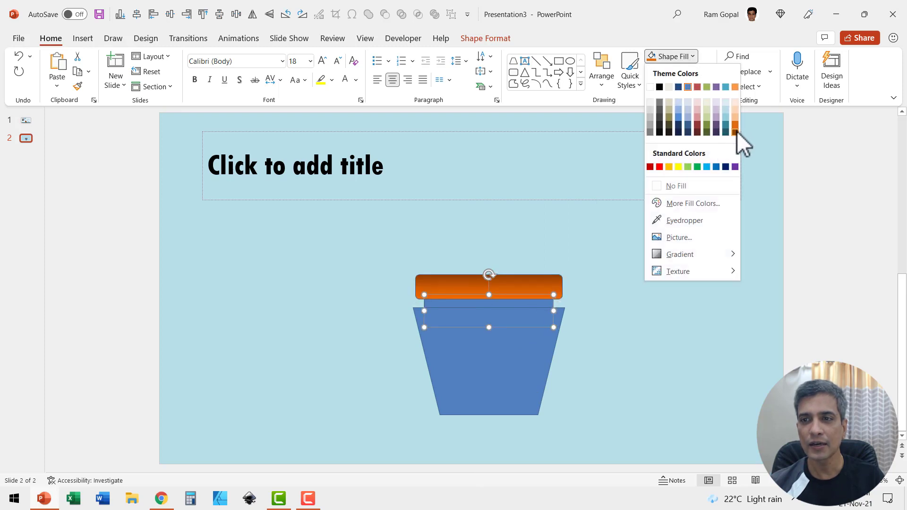
{"action": "left_click", "coordinate": [735, 132]}
- Fill the trapezoid pot body orange with a dark orange gradient
{"action": "left_click", "coordinate": [542, 351]}
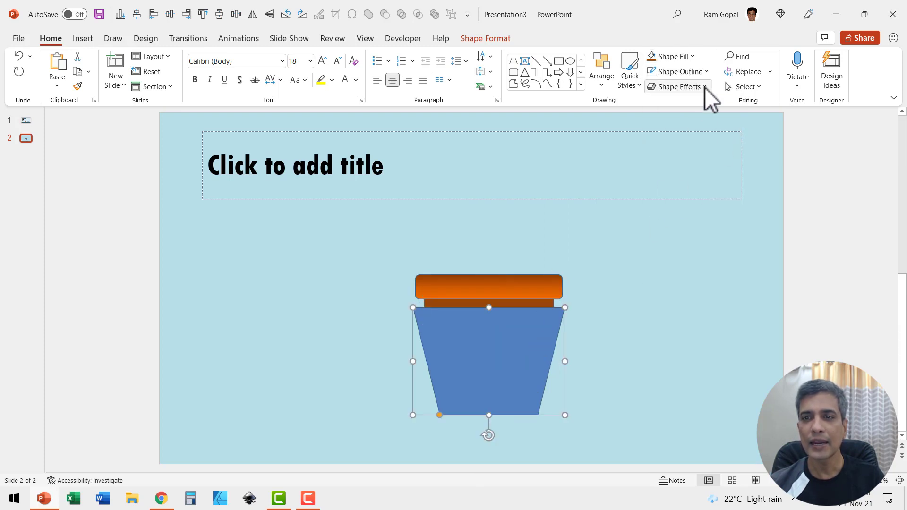
{"action": "left_click", "coordinate": [676, 61]}
{"action": "left_click", "coordinate": [736, 125]}
{"action": "left_click", "coordinate": [683, 57]}
{"action": "mouse_move", "coordinate": [684, 257]}
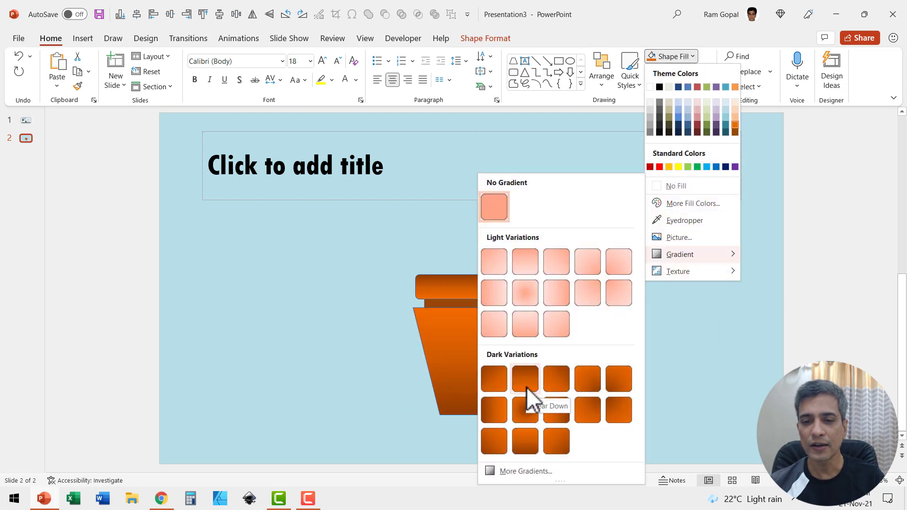
{"action": "left_click", "coordinate": [527, 387]}
- Remove the outlines from all three pot shapes and group them with Ctrl+G
{"action": "left_click_drag", "start_coordinate": [635, 446], "coordinate": [356, 220]}
{"action": "left_click", "coordinate": [680, 72]}
{"action": "left_click", "coordinate": [680, 202]}
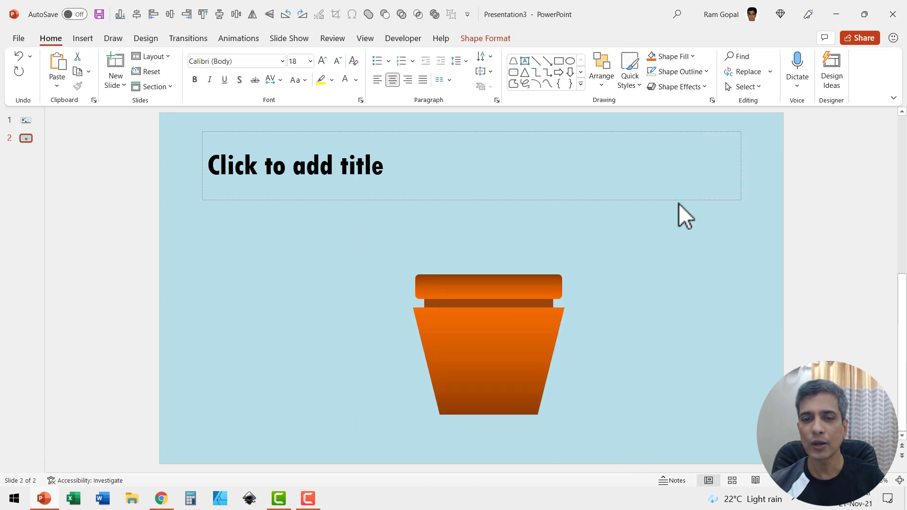
{"action": "key", "text": "ctrl+g"}
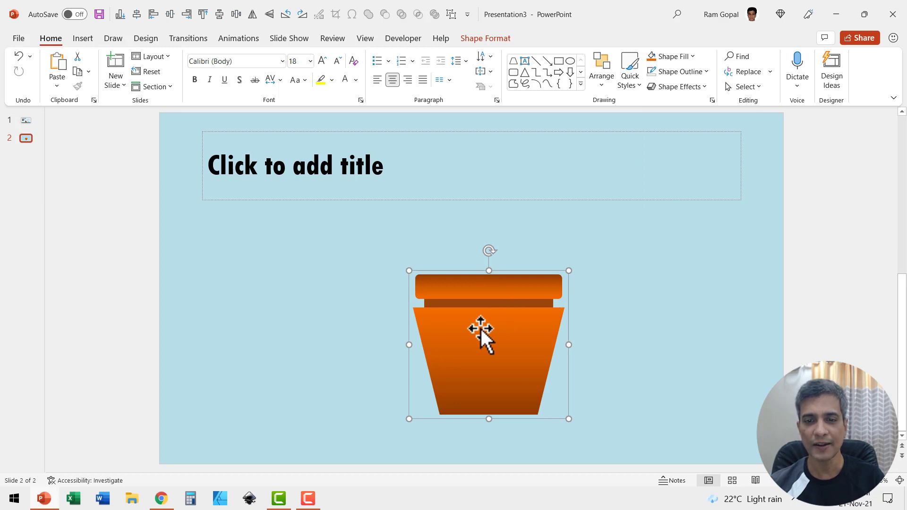
- Shrink the pot group and move it down and to the right
{"action": "left_click_drag", "start_coordinate": [408, 270], "coordinate": [446, 311]}
{"action": "left_click_drag", "start_coordinate": [480, 349], "coordinate": [499, 366]}
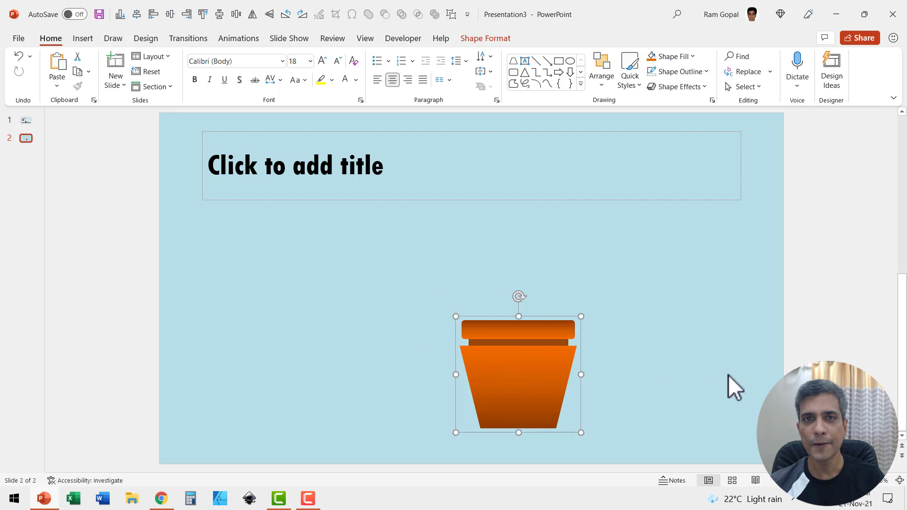
{"action": "left_click", "coordinate": [709, 372]}
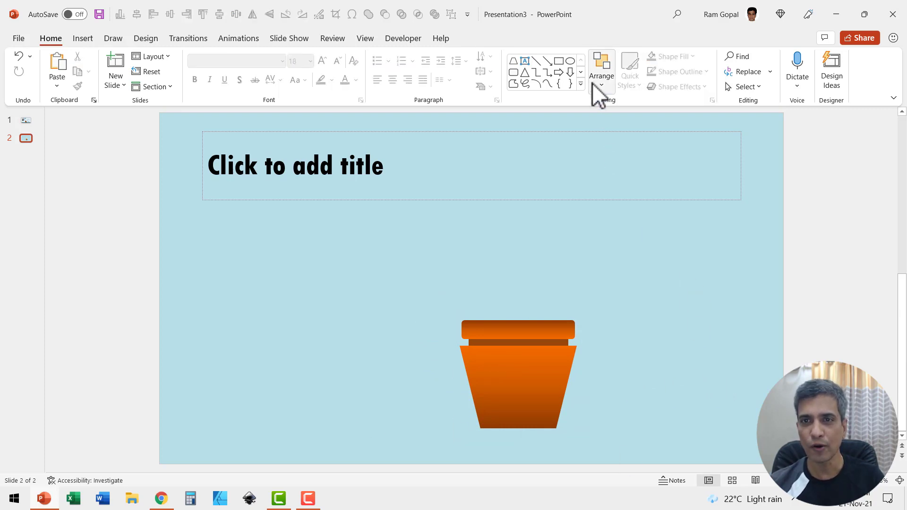
- Draw a dark teal bar across the slide bottom and nudge the pot down onto it
{"action": "left_click", "coordinate": [558, 61]}
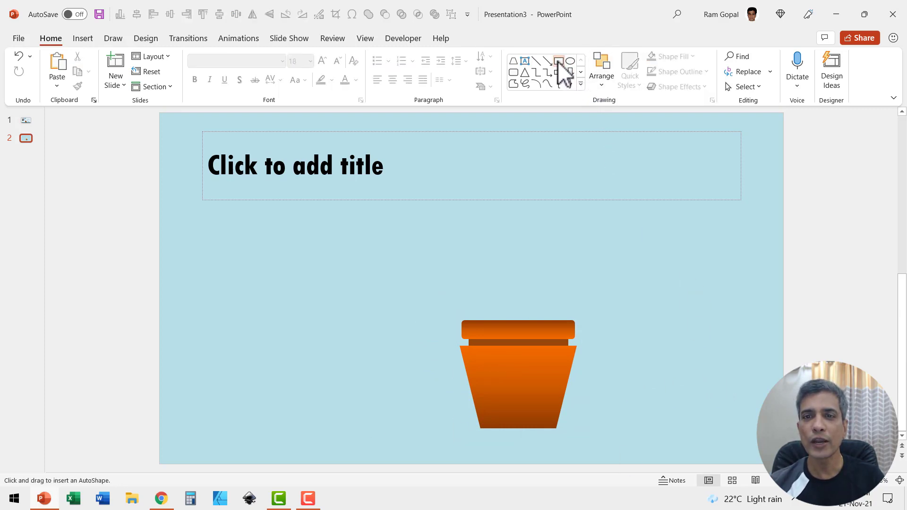
{"action": "mouse_move", "coordinate": [160, 439]}
{"action": "left_mouse_down"}
{"action": "mouse_move", "coordinate": [450, 455]}
{"action": "mouse_move", "coordinate": [743, 443]}
{"action": "mouse_move", "coordinate": [784, 466]}
{"action": "left_mouse_up"}
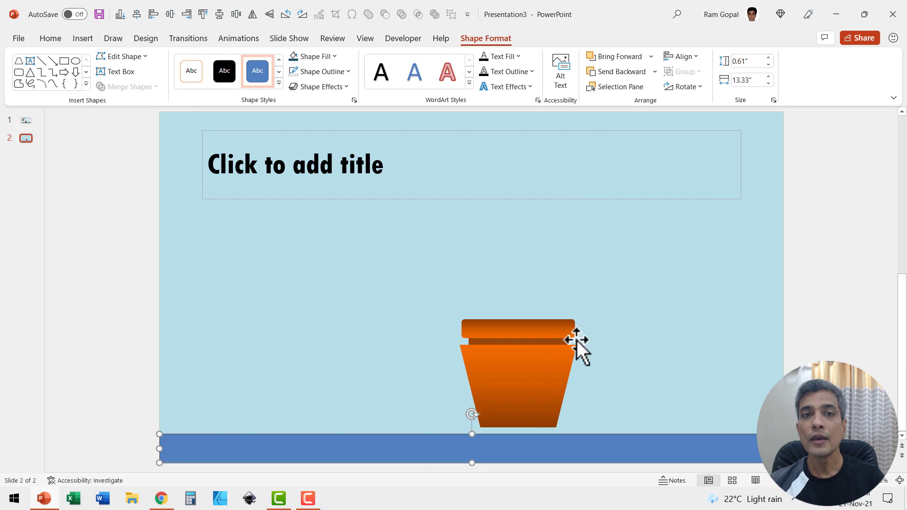
{"action": "left_click", "coordinate": [320, 56]}
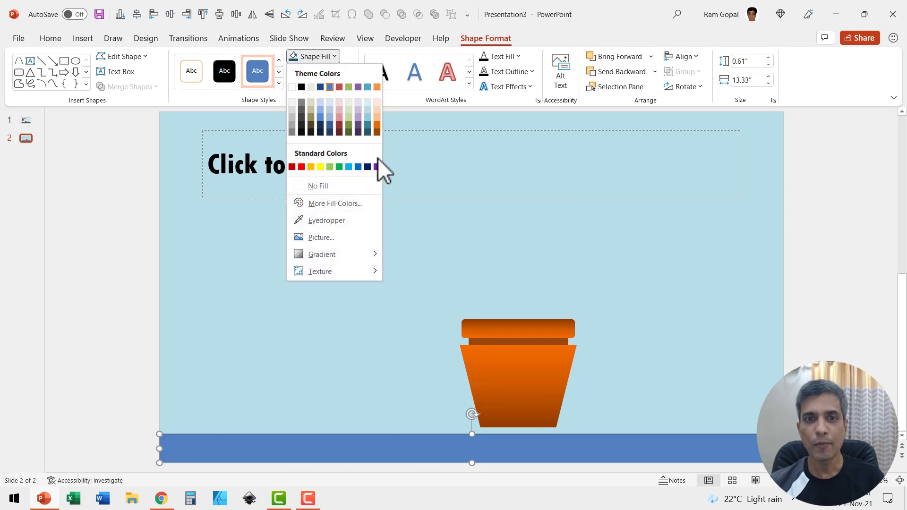
{"action": "left_click", "coordinate": [366, 132]}
{"action": "left_click", "coordinate": [613, 364]}
{"action": "left_click", "coordinate": [519, 373]}
{"action": "left_click_drag", "start_coordinate": [520, 373], "coordinate": [524, 378]}
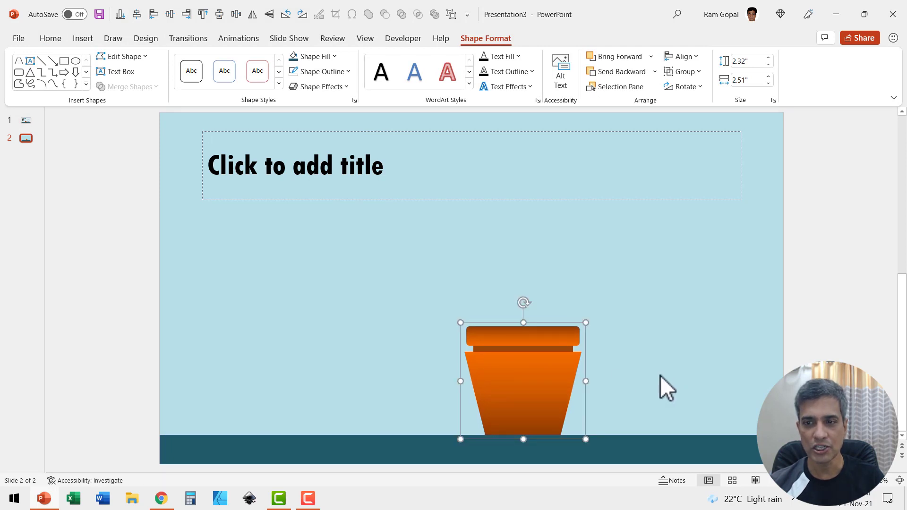
{"action": "left_click", "coordinate": [661, 376]}
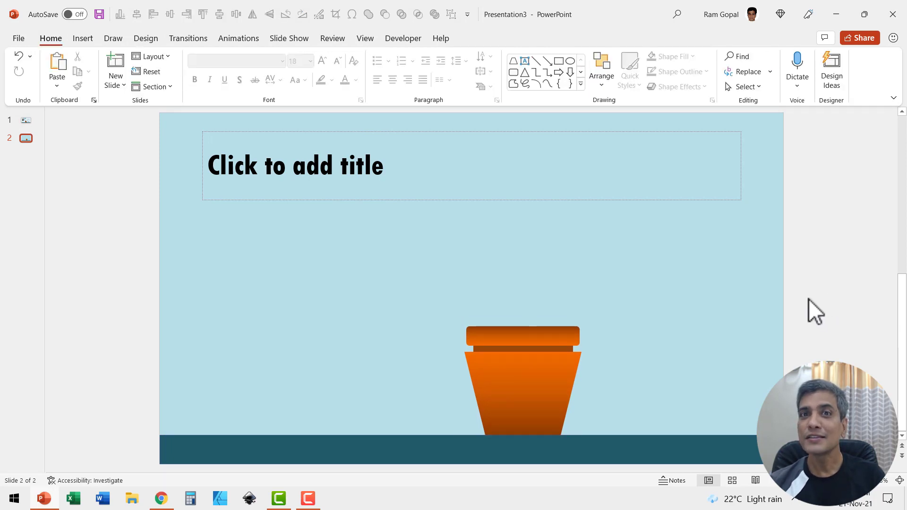
- Draw a tall thin isosceles triangle, about 4" by 0.38", right of the pot
{"action": "left_click", "coordinate": [581, 84]}
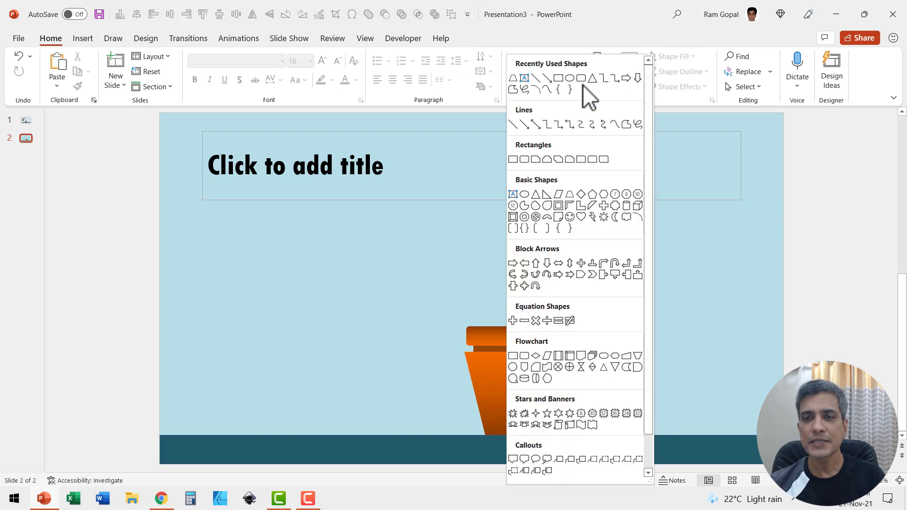
{"action": "left_click", "coordinate": [537, 194]}
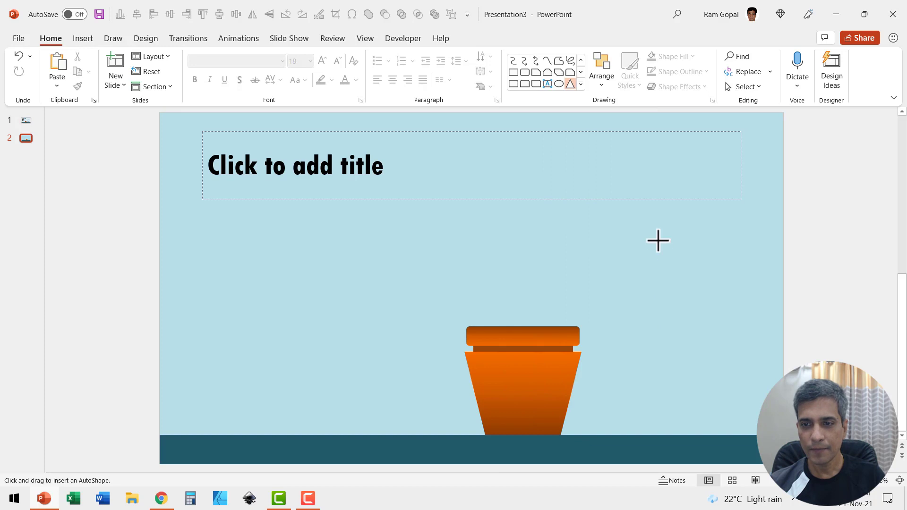
{"action": "left_click_drag", "start_coordinate": [663, 294], "coordinate": [670, 403]}
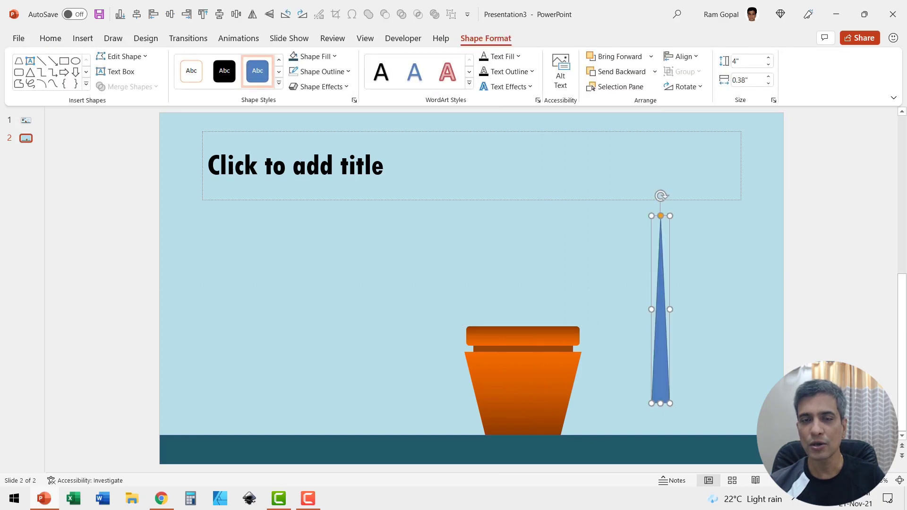
{"action": "left_click", "coordinate": [673, 421]}
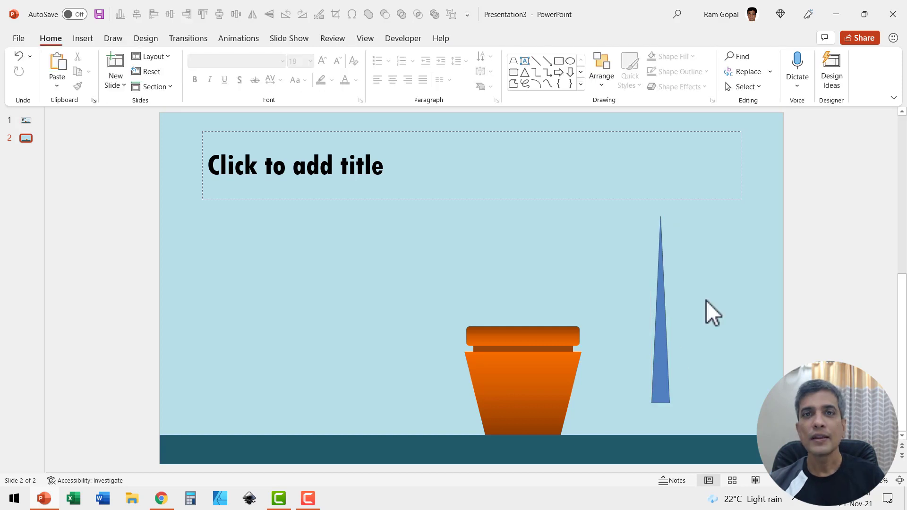
- Duplicate the thin triangle beside it and shrink the copy to a 0.63" sliver
{"action": "left_click", "coordinate": [663, 308]}
{"action": "left_click_drag", "start_coordinate": [663, 307], "coordinate": [756, 264], "text": "ctrl"}
{"action": "left_click_drag", "start_coordinate": [749, 187], "coordinate": [698, 325]}
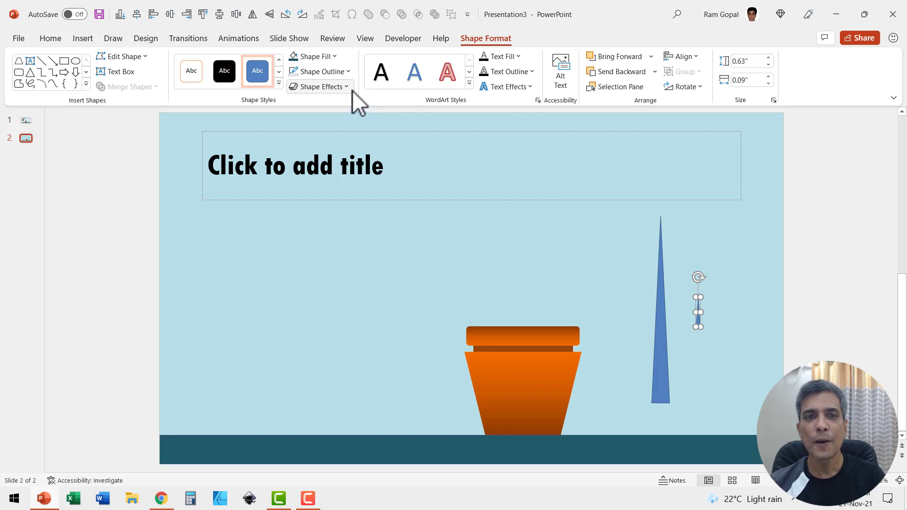
- Draw an oval, duplicate it overlapping, and intersect them into a 1.71" by 0.76" lens
{"action": "left_click", "coordinate": [75, 61]}
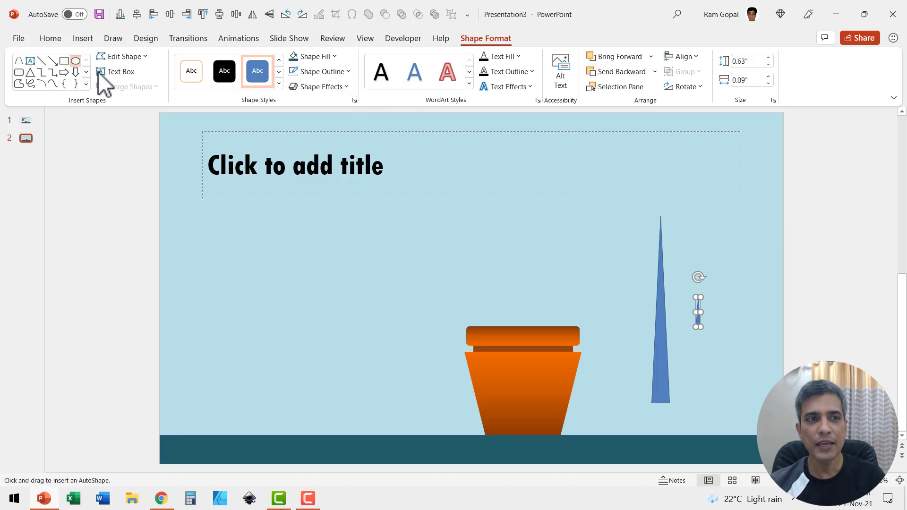
{"action": "left_click_drag", "start_coordinate": [640, 165], "coordinate": [717, 260]}
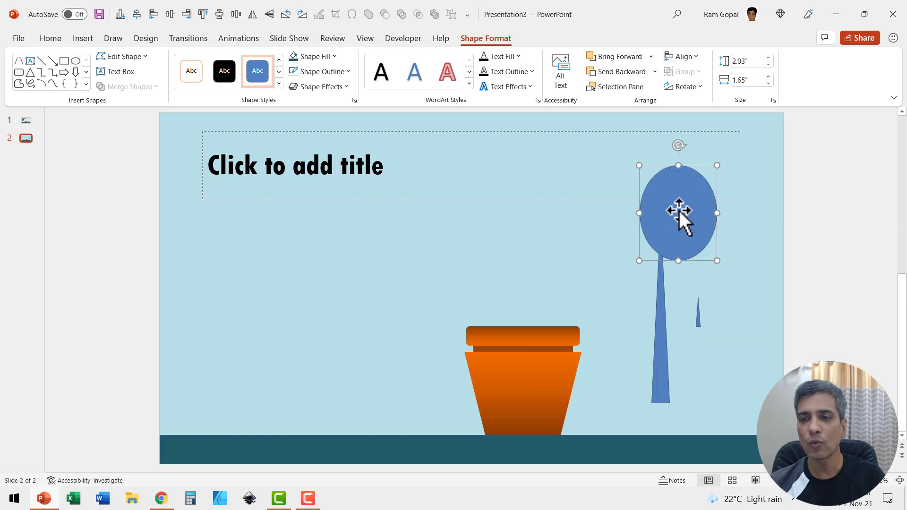
{"action": "left_click_drag", "start_coordinate": [680, 227], "coordinate": [721, 221]}
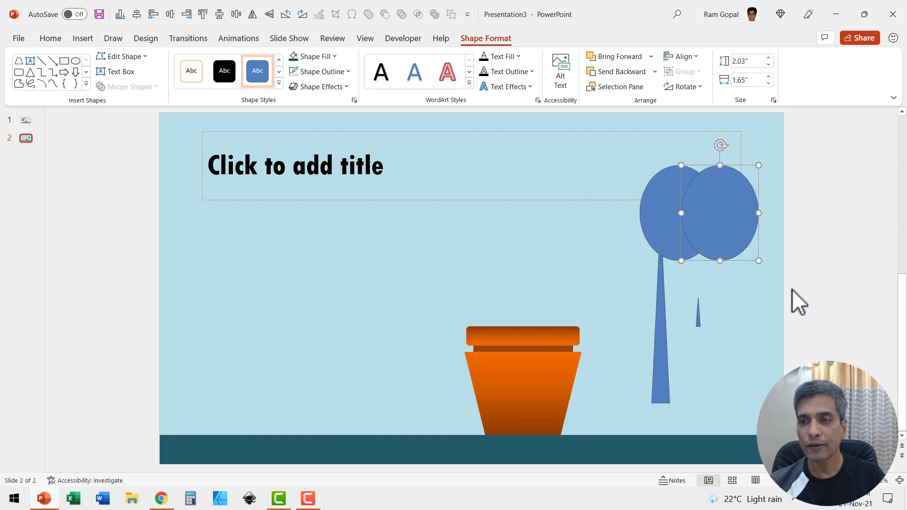
{"action": "left_click_drag", "start_coordinate": [804, 294], "coordinate": [611, 133]}
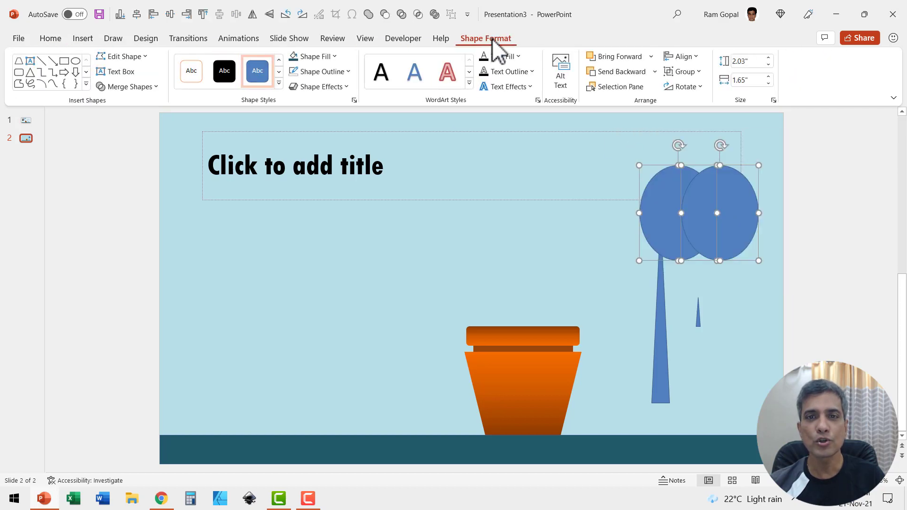
{"action": "left_click", "coordinate": [127, 87]}
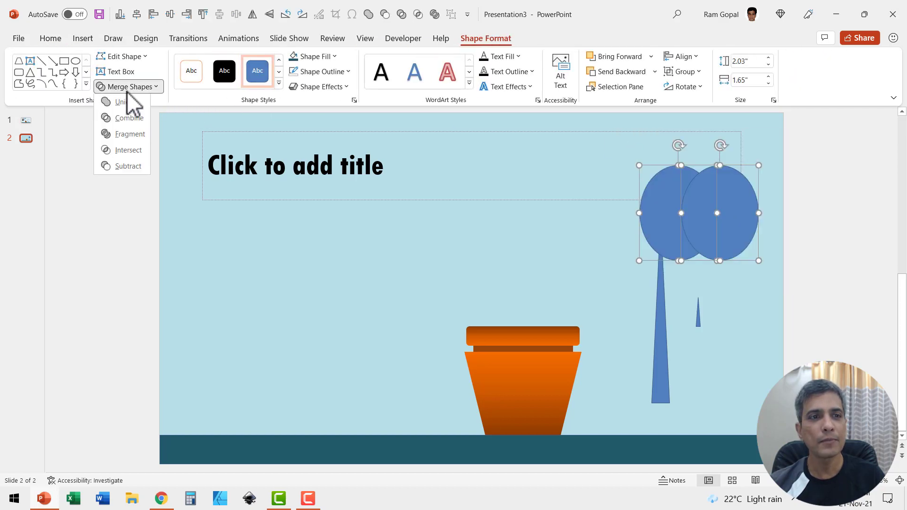
{"action": "left_click", "coordinate": [128, 151]}
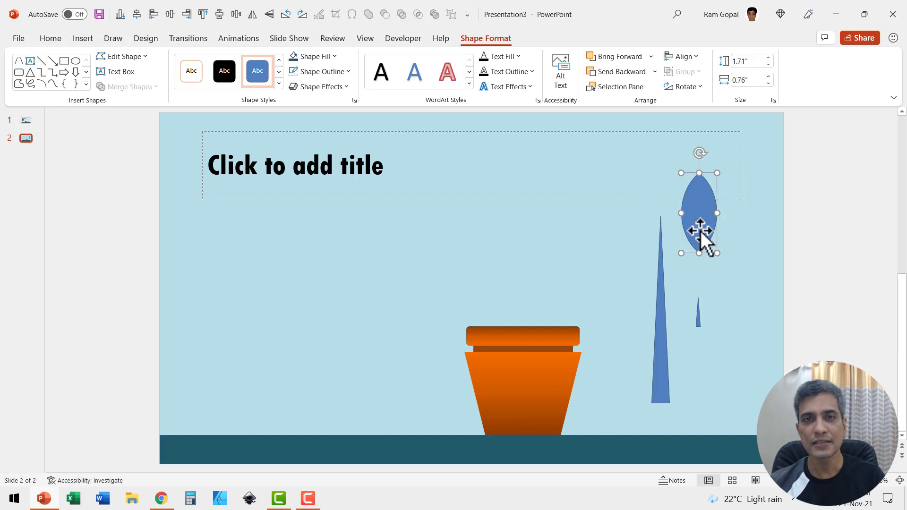
{"action": "left_click", "coordinate": [699, 318]}
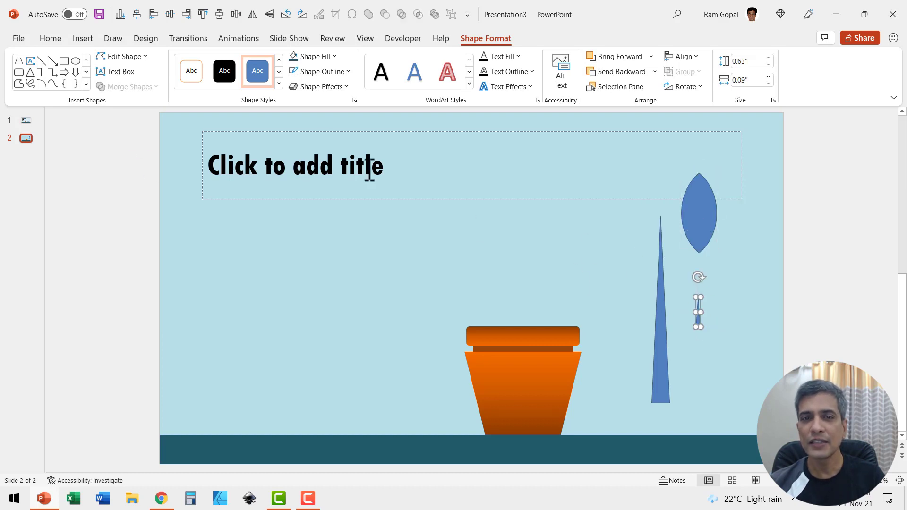
- Colour the small triangle green and fill the lens olive green with no outline
{"action": "left_click", "coordinate": [316, 56]}
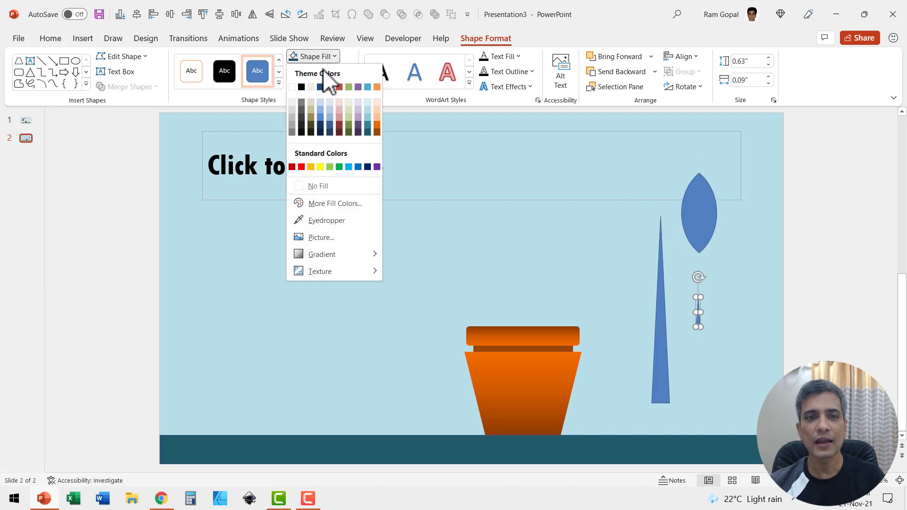
{"action": "left_click", "coordinate": [352, 141]}
{"action": "left_click", "coordinate": [697, 211]}
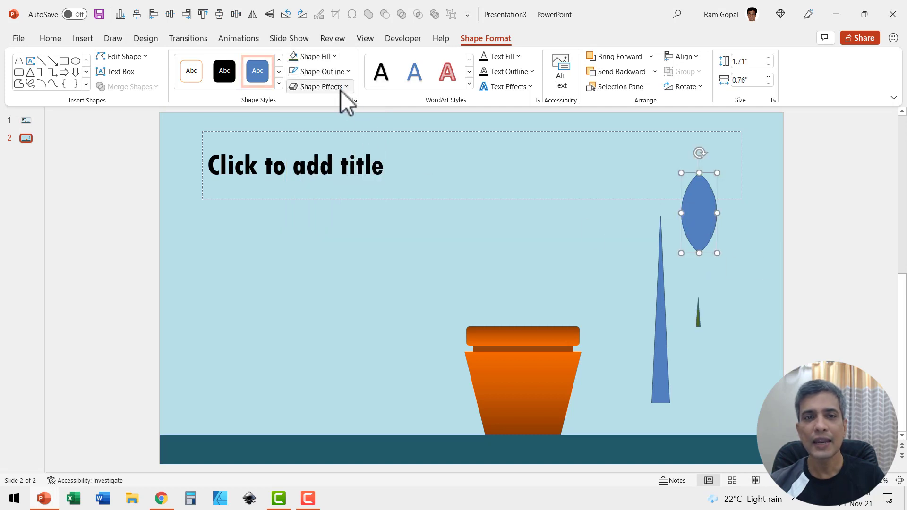
{"action": "left_click", "coordinate": [315, 57]}
{"action": "left_click", "coordinate": [347, 124]}
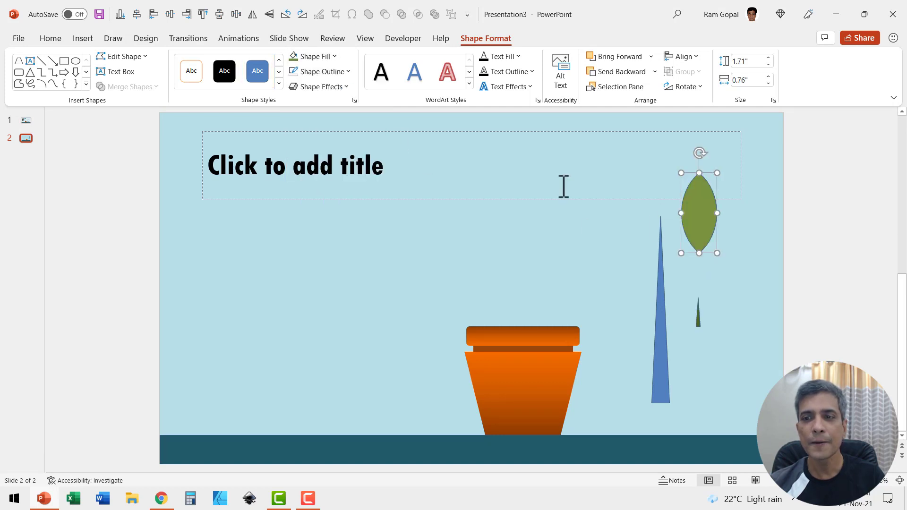
{"action": "left_click", "coordinate": [348, 71]}
{"action": "left_click", "coordinate": [331, 202]}
{"action": "left_click", "coordinate": [749, 223]}
- Put the leaf behind its stretched stalk, group them, and tilt the leaf onto the stem
{"action": "left_click_drag", "start_coordinate": [711, 217], "coordinate": [705, 279]}
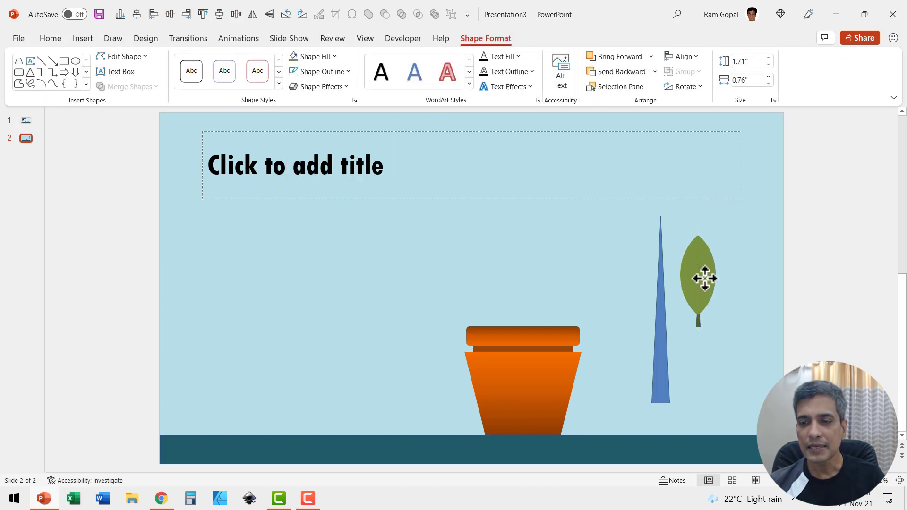
{"action": "right_click", "coordinate": [706, 278]}
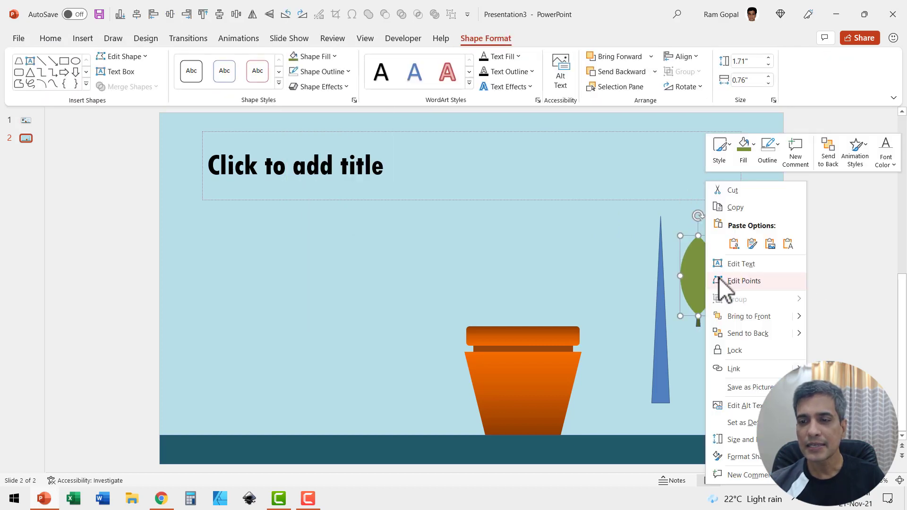
{"action": "left_click", "coordinate": [742, 333]}
{"action": "left_click", "coordinate": [698, 320]}
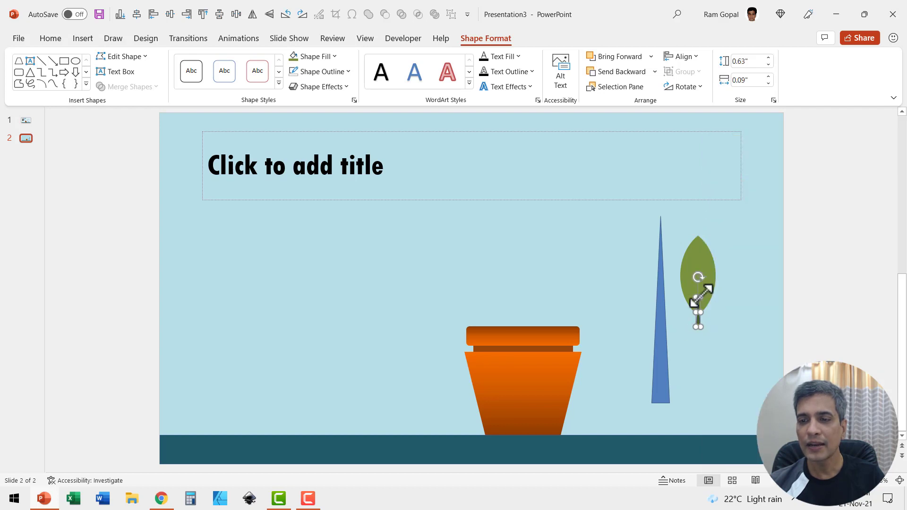
{"action": "left_click_drag", "start_coordinate": [701, 296], "coordinate": [701, 273]}
{"action": "left_click", "coordinate": [809, 301]}
{"action": "left_click_drag", "start_coordinate": [796, 373], "coordinate": [741, 231]}
{"action": "key", "text": "ctrl+g"}
{"action": "left_click_drag", "start_coordinate": [713, 274], "coordinate": [707, 308]}
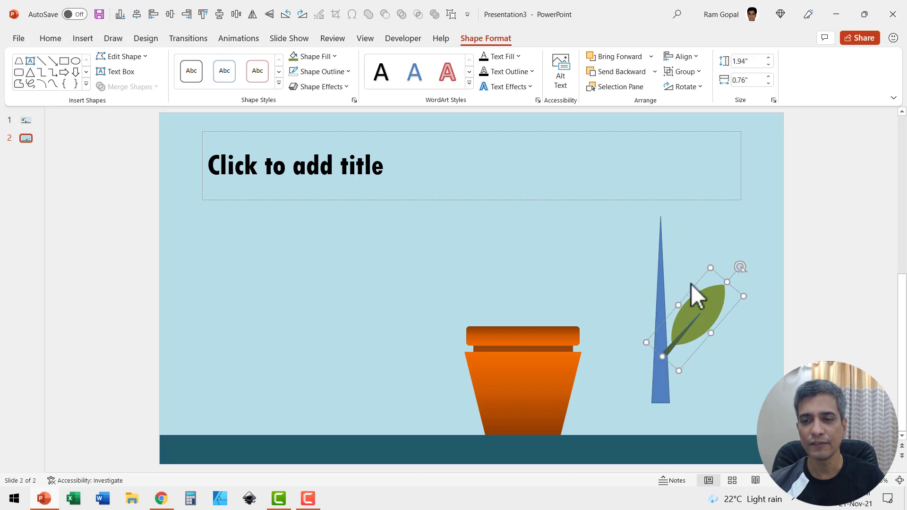
- Fill the tall stem triangle dark olive green and remove its outline
{"action": "left_click", "coordinate": [661, 267]}
{"action": "left_click", "coordinate": [316, 56]}
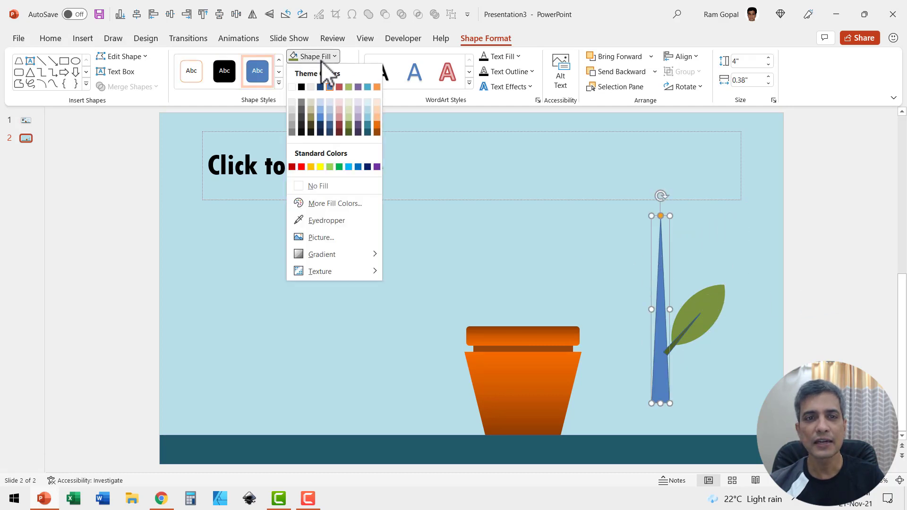
{"action": "left_click", "coordinate": [349, 128]}
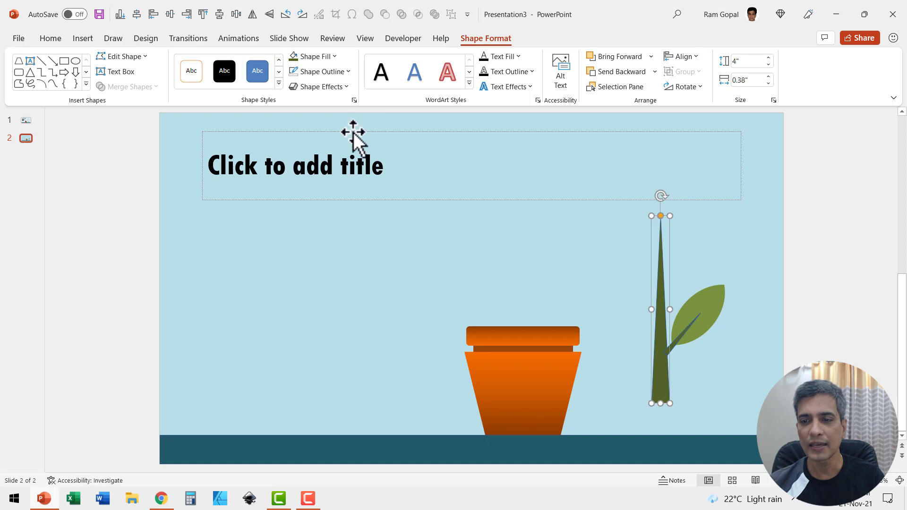
{"action": "left_click", "coordinate": [326, 72]}
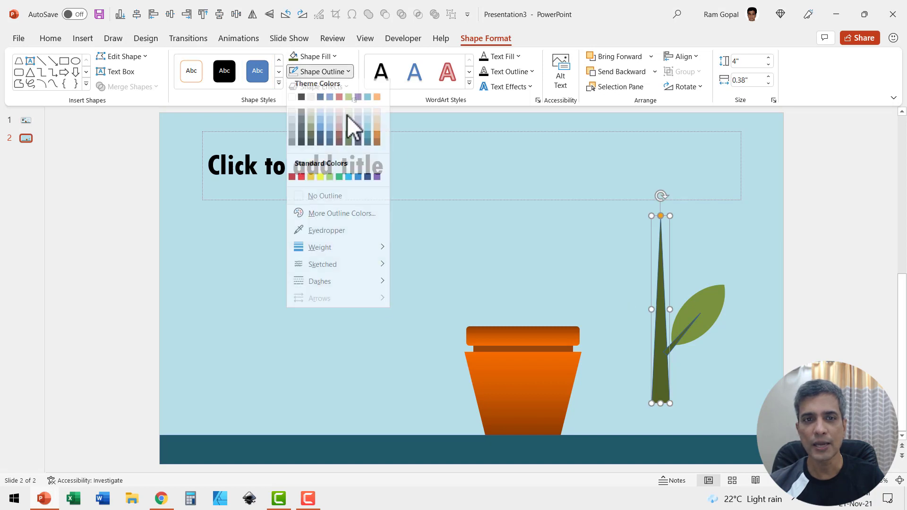
{"action": "left_click", "coordinate": [331, 202]}
{"action": "left_click", "coordinate": [821, 228]}
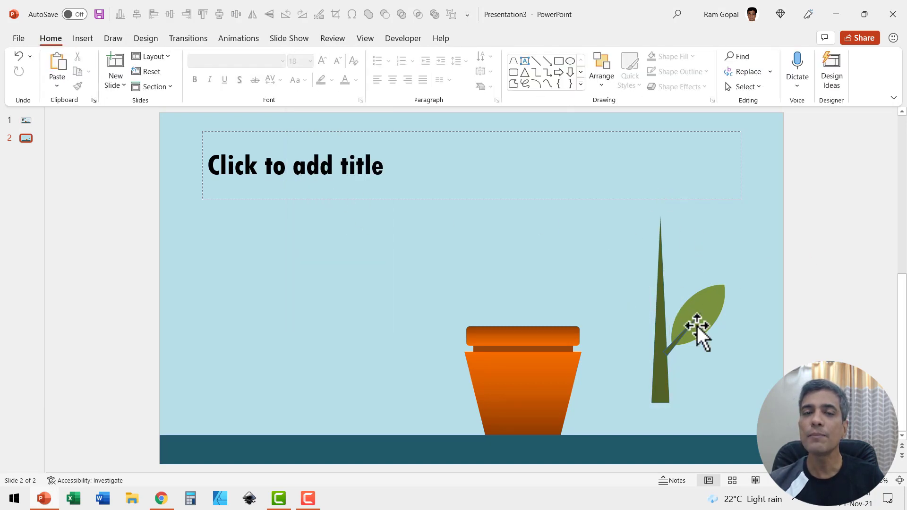
- Duplicate the leaf higher up the stem at 1.32 by 0.52 inches, then select slide 1's potted plant
{"action": "left_click", "coordinate": [711, 305]}
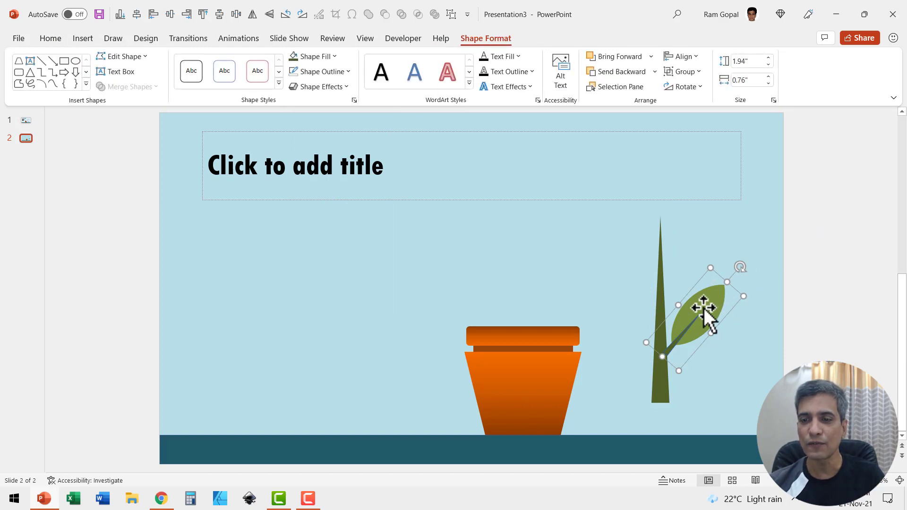
{"action": "left_click_drag", "start_coordinate": [704, 309], "coordinate": [698, 259]}
{"action": "left_click_drag", "start_coordinate": [707, 216], "coordinate": [691, 274]}
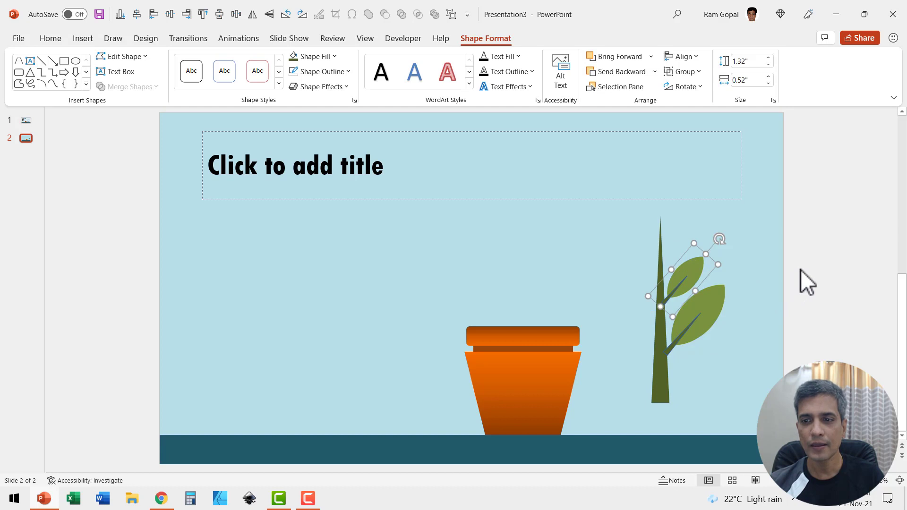
{"action": "key", "text": "Page_Up"}
{"action": "left_click", "coordinate": [465, 320]}
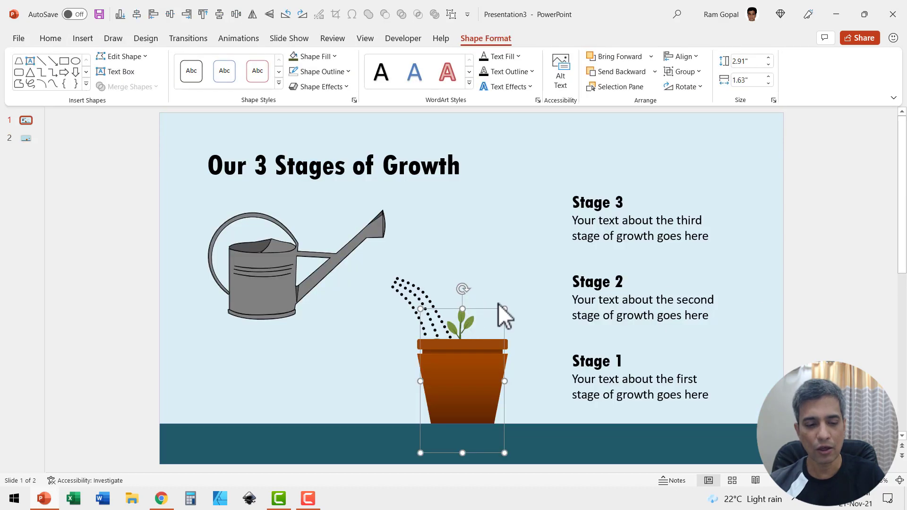
- Paste slide 1's leafy plant on slide 2, clear the hand-built plant, and lower the new plant into the pot
{"action": "key", "text": "Page_Down"}
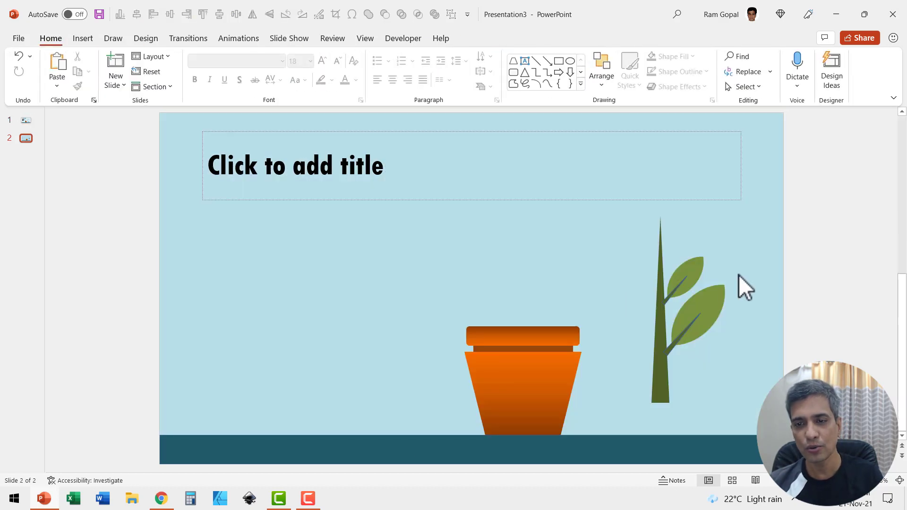
{"action": "key", "text": "ctrl+v"}
{"action": "left_click_drag", "start_coordinate": [462, 334], "coordinate": [552, 196]}
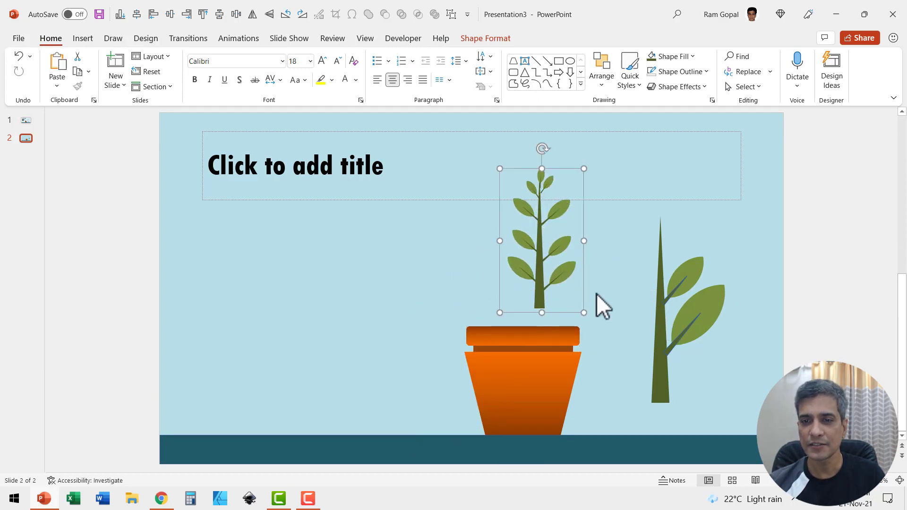
{"action": "left_click", "coordinate": [828, 268]}
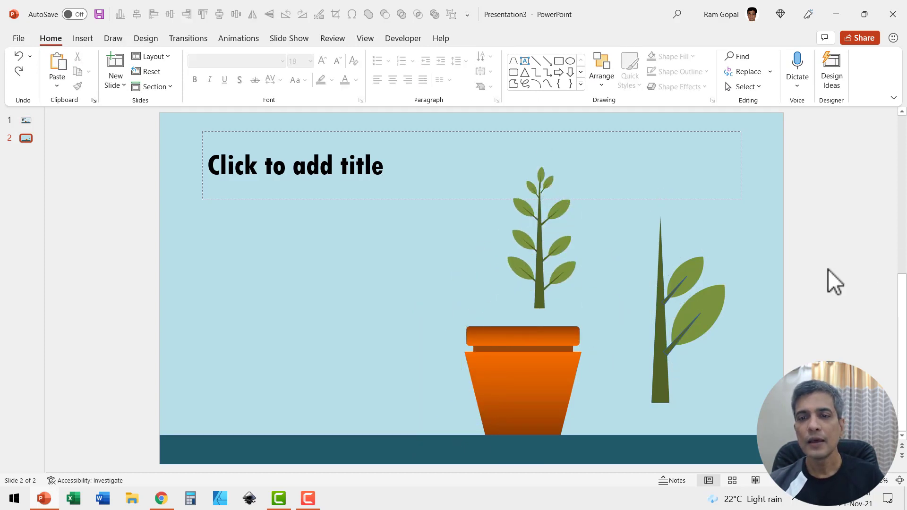
{"action": "left_click", "coordinate": [539, 226]}
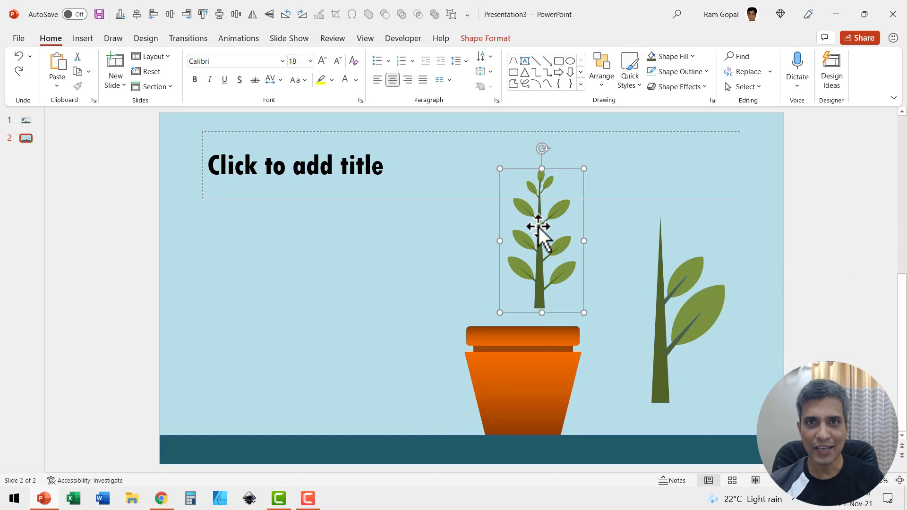
{"action": "left_click_drag", "start_coordinate": [818, 437], "coordinate": [602, 195]}
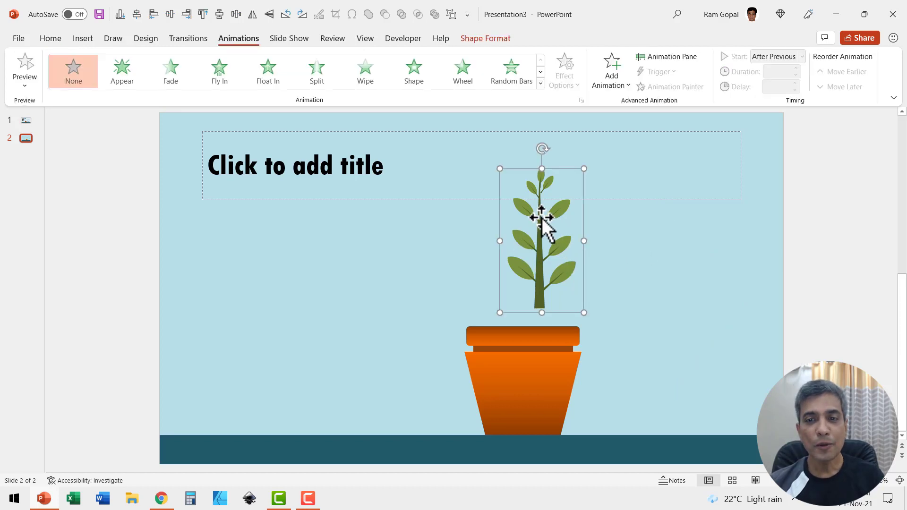
{"action": "left_click_drag", "start_coordinate": [543, 221], "coordinate": [525, 383]}
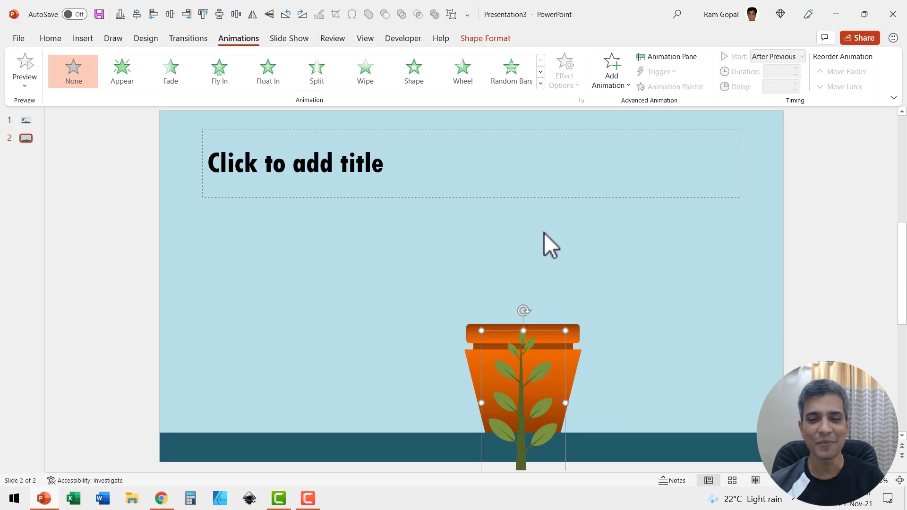
{"action": "right_click", "coordinate": [523, 377]}
{"action": "key", "text": "ctrl+shift+bracketleft"}
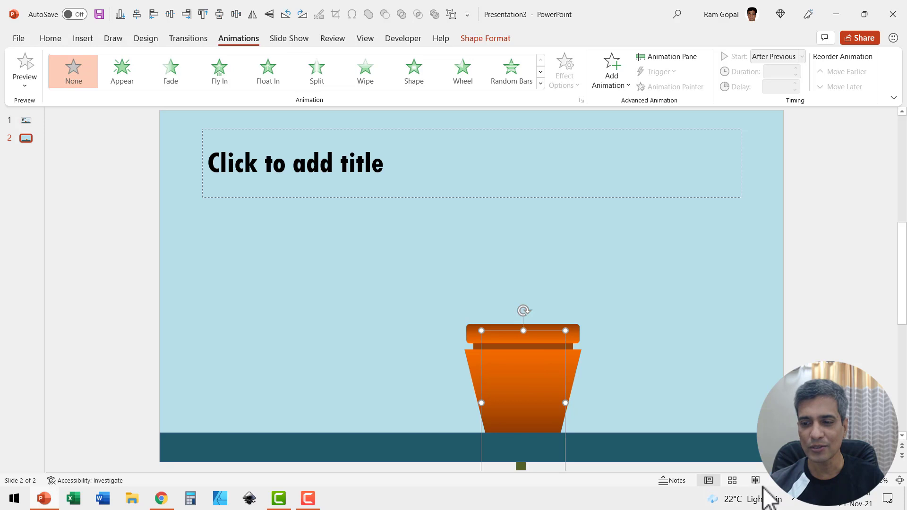
{"action": "left_click", "coordinate": [778, 480]}
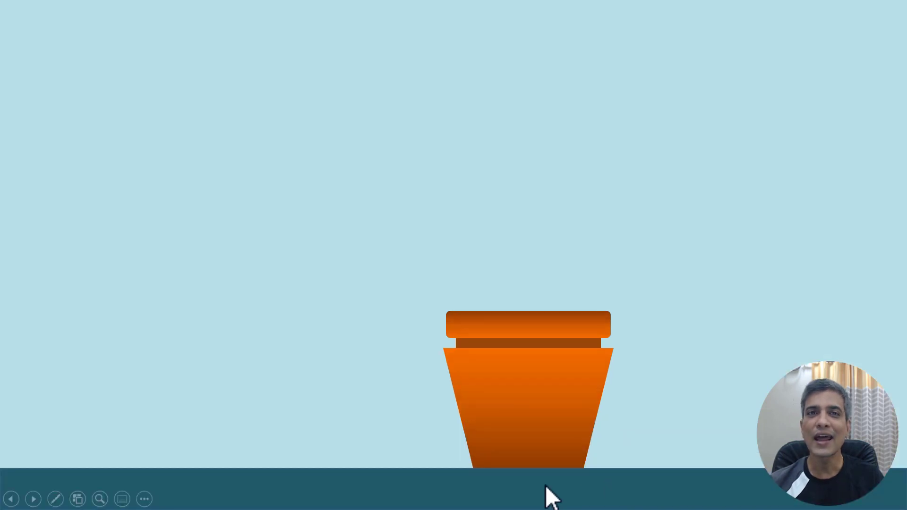
{"action": "key", "text": "Escape"}
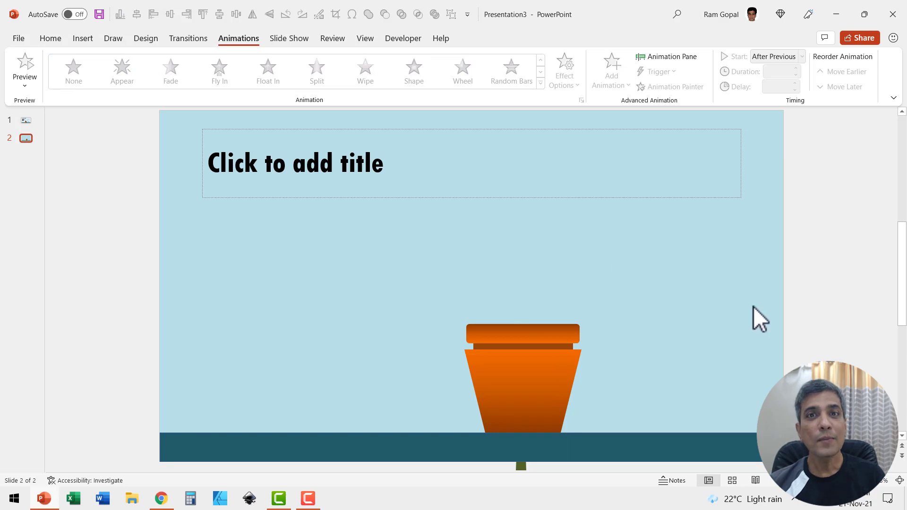
{"action": "scroll", "coordinate": [639, 295], "scroll_direction": "up", "scroll_amount": 2}
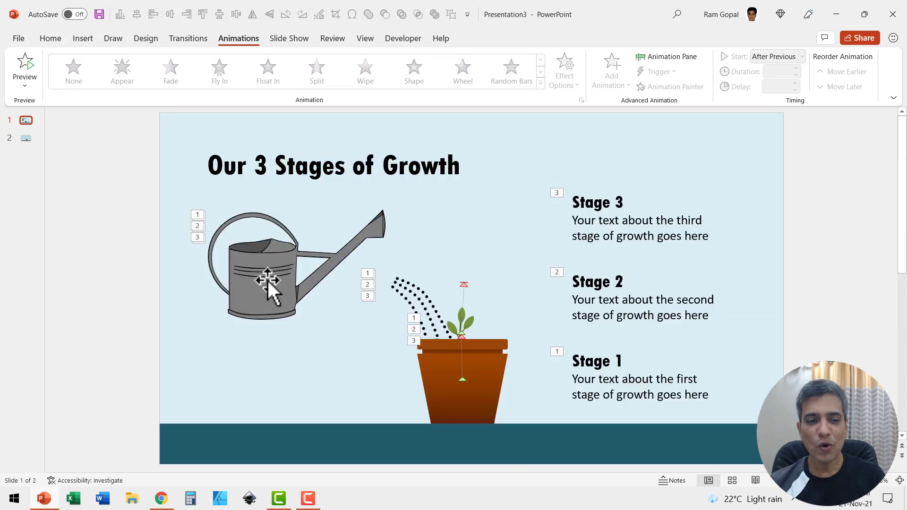
{"action": "left_click", "coordinate": [161, 498]}
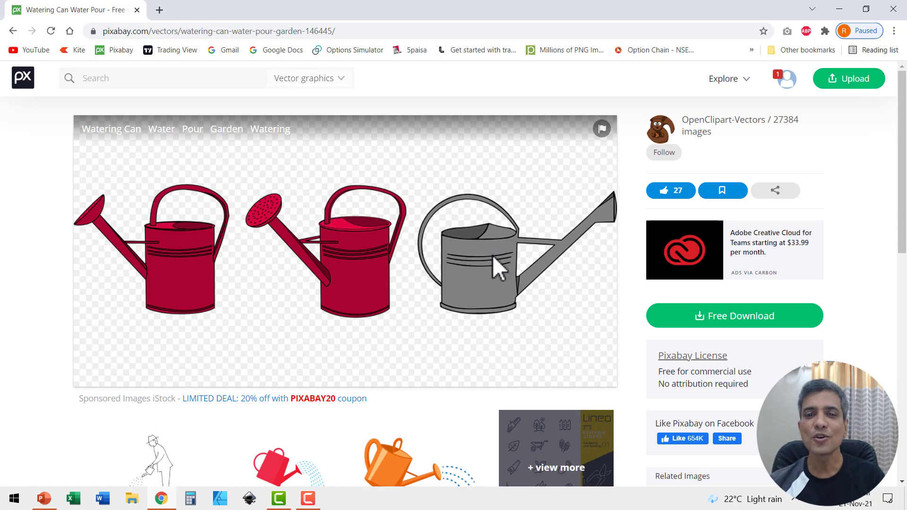
{"action": "left_click", "coordinate": [44, 499]}
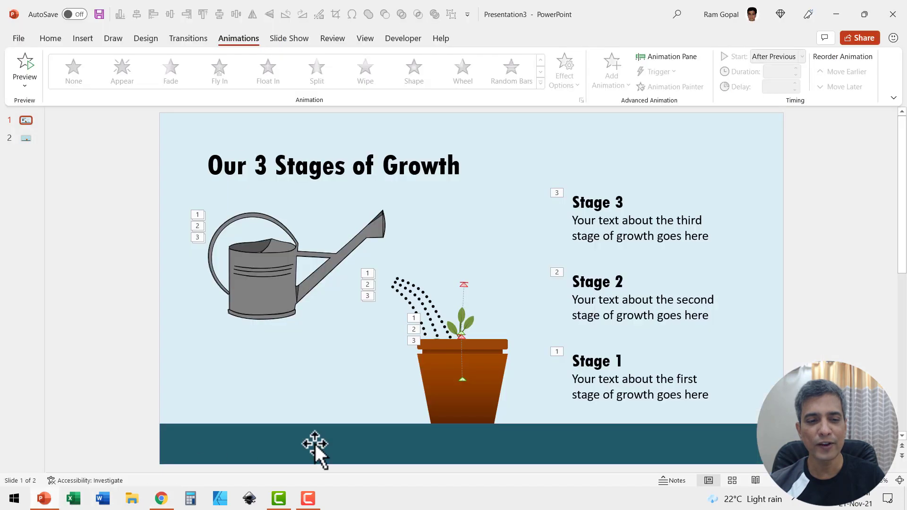
- Paste slide 1's grey watering can onto slide 2's upper left beside the pot
{"action": "left_click", "coordinate": [291, 265]}
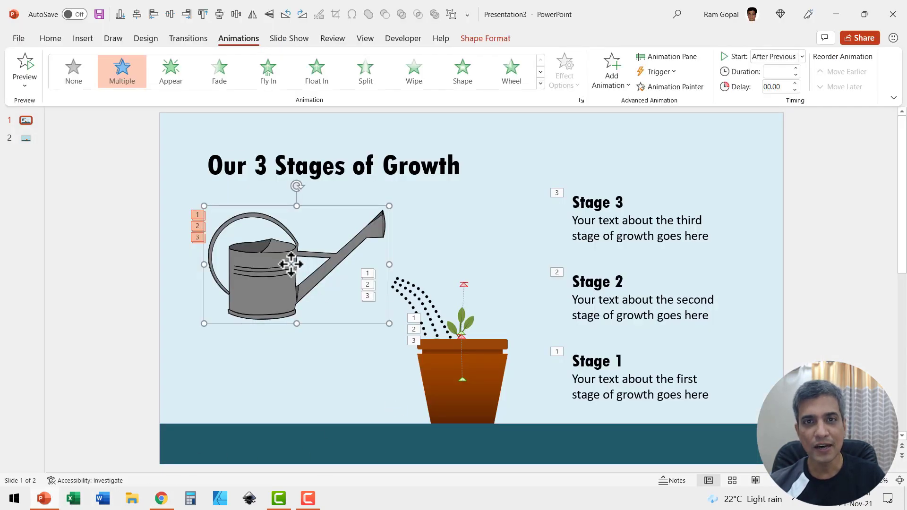
{"action": "key", "text": "Page_Down"}
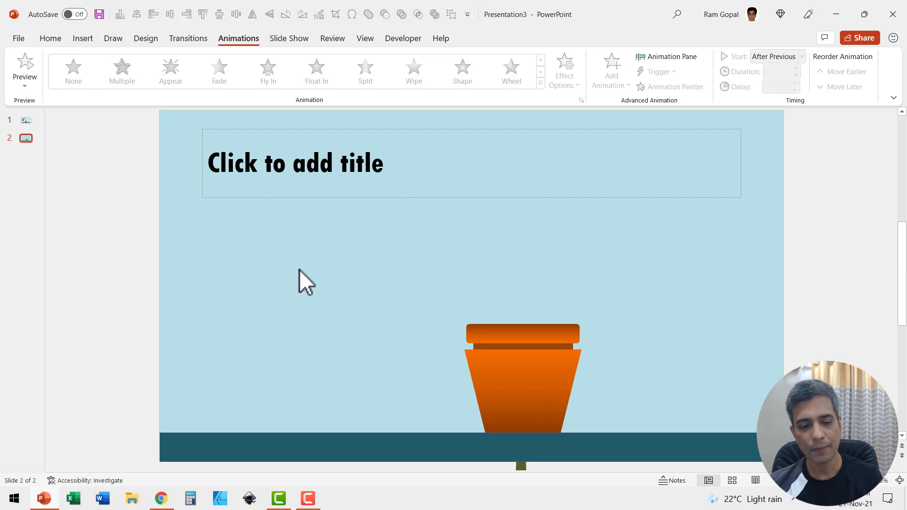
{"action": "key", "text": "ctrl+v"}
{"action": "left_click", "coordinate": [708, 364]}
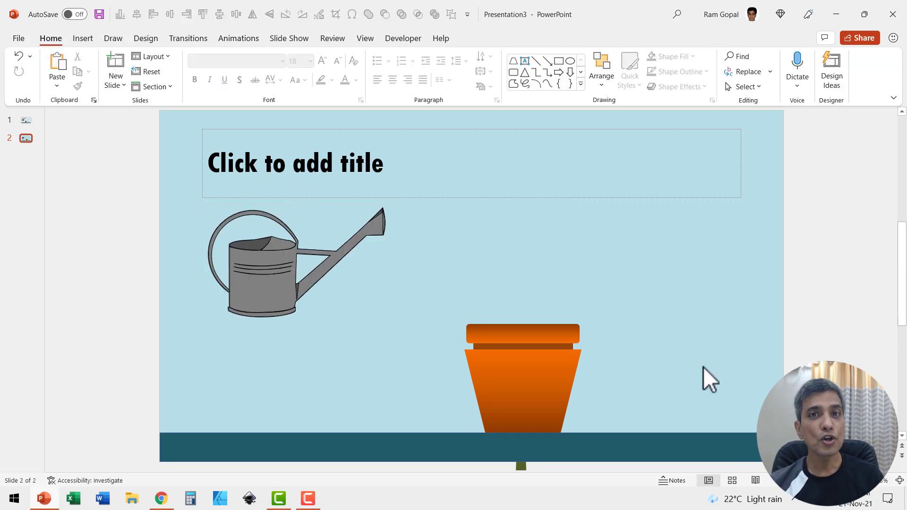
- Draw an arc above the flower pot that curves down onto its rim
{"action": "left_click", "coordinate": [581, 83]}
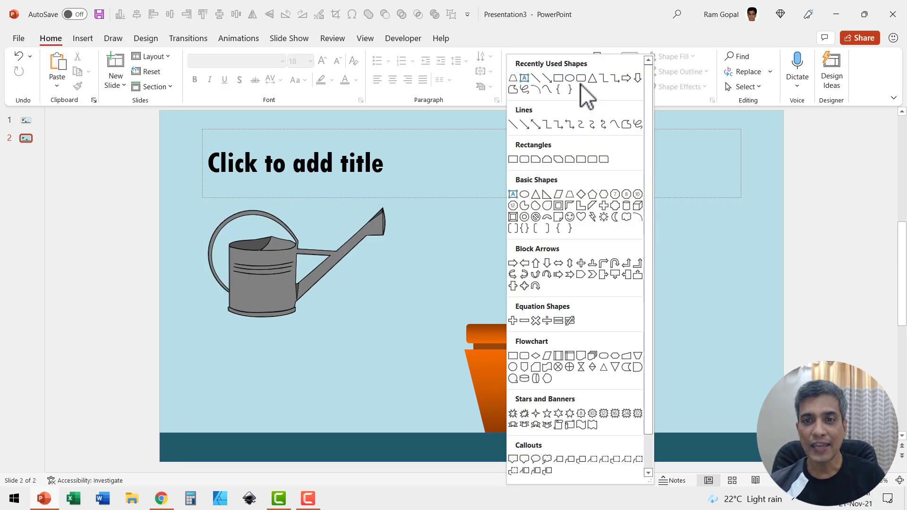
{"action": "left_click", "coordinate": [616, 125]}
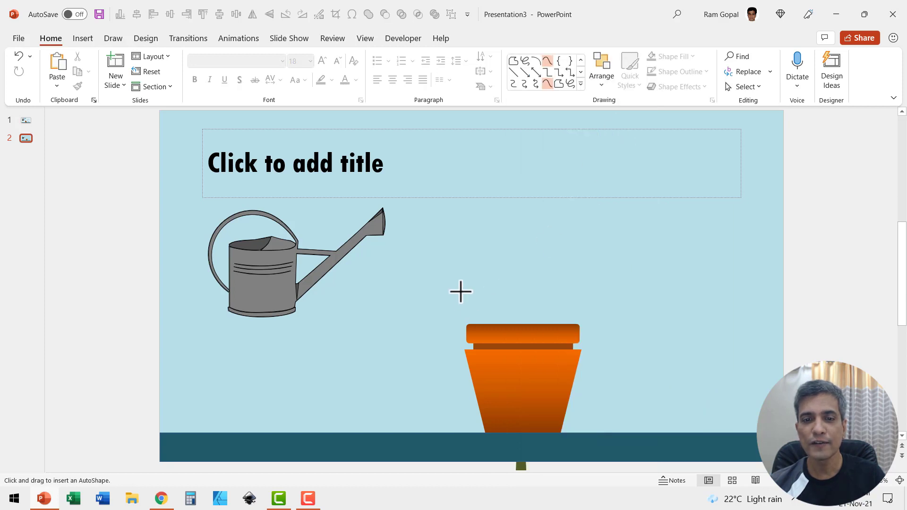
{"action": "left_click_drag", "start_coordinate": [418, 276], "coordinate": [487, 326]}
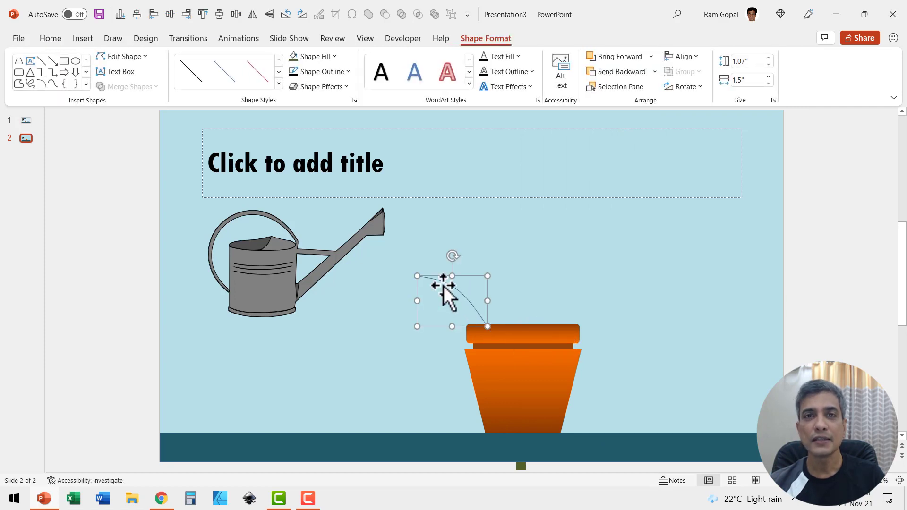
{"action": "left_click", "coordinate": [425, 222]}
{"action": "left_click", "coordinate": [474, 307]}
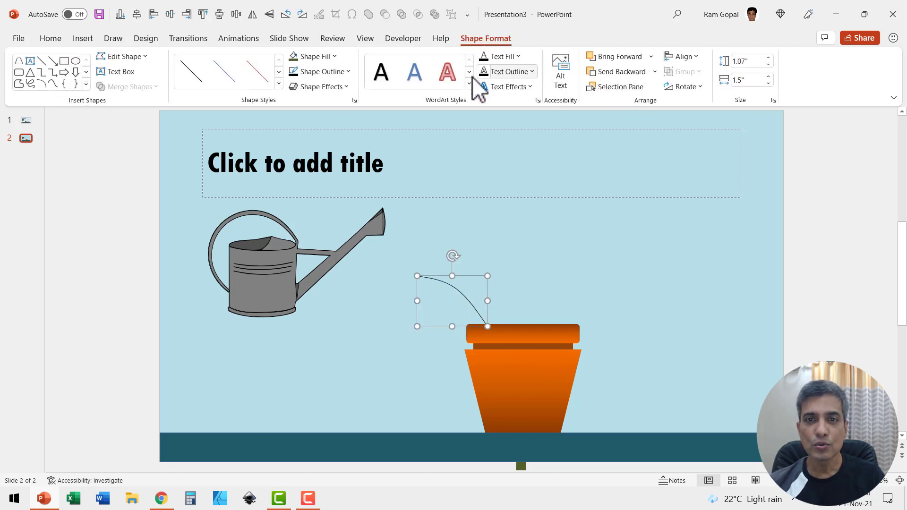
- Give the arc a black outline, 4½ pt weight, and a round-dot dash style
{"action": "left_click", "coordinate": [341, 72]}
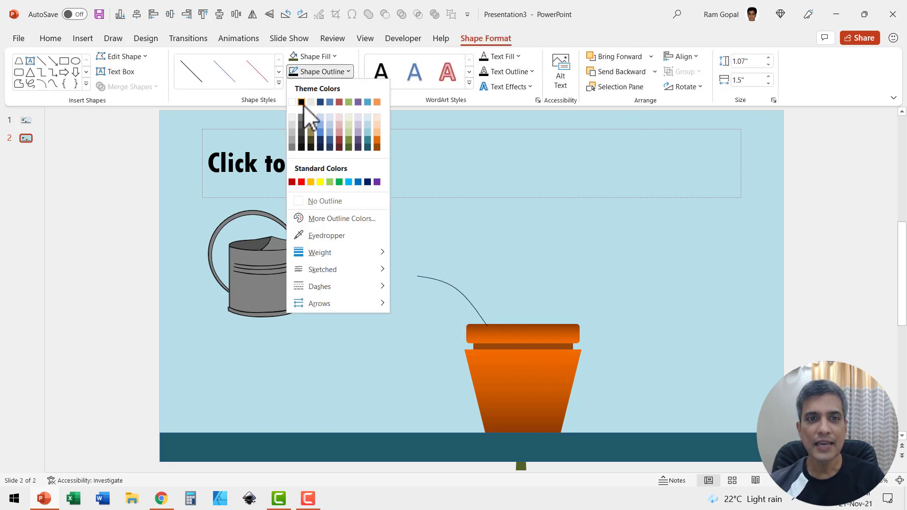
{"action": "left_click", "coordinate": [303, 105]}
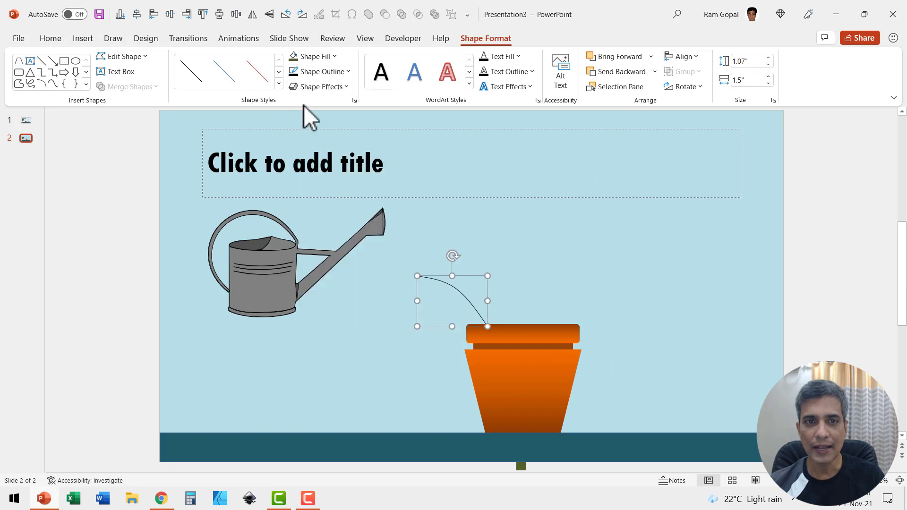
{"action": "left_click", "coordinate": [319, 73]}
{"action": "mouse_move", "coordinate": [324, 253]}
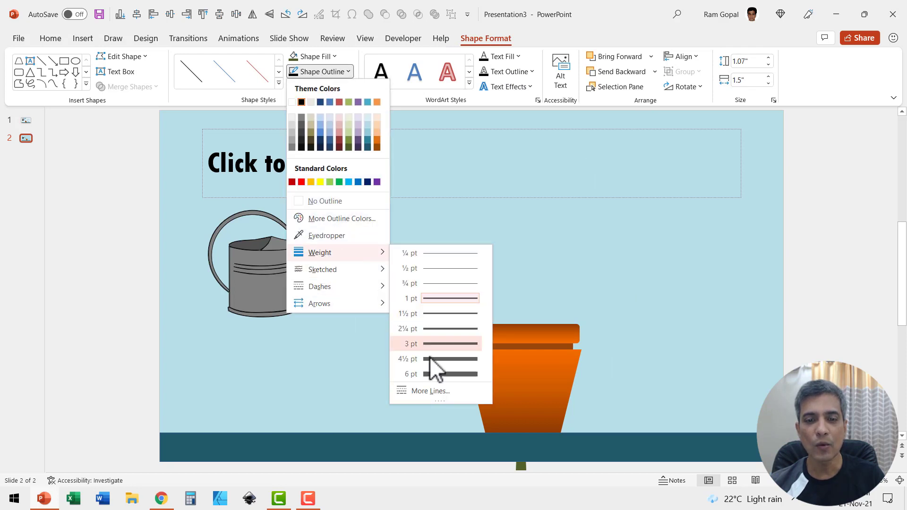
{"action": "left_click", "coordinate": [431, 360]}
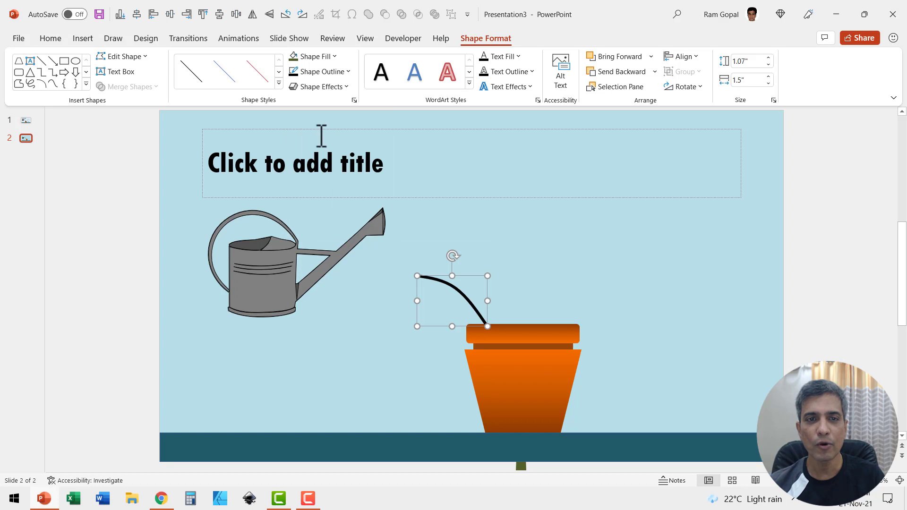
{"action": "left_click", "coordinate": [321, 69]}
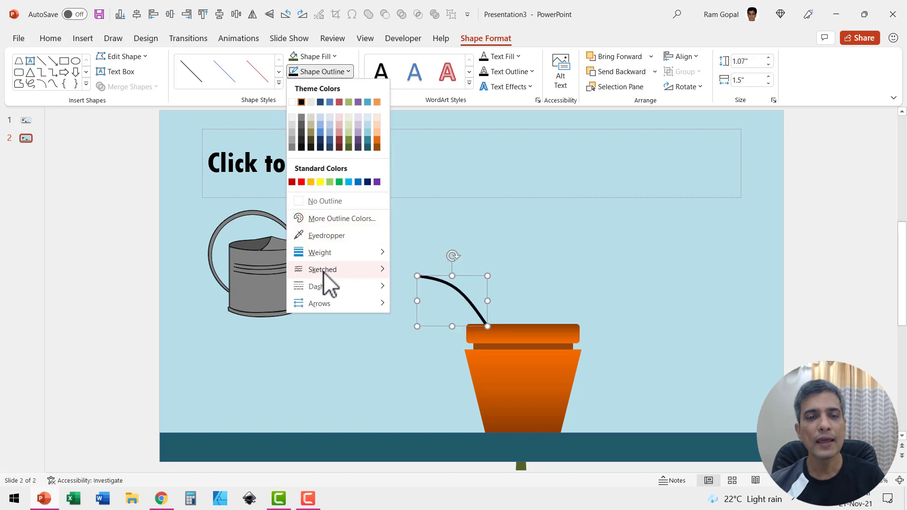
{"action": "mouse_move", "coordinate": [331, 289]}
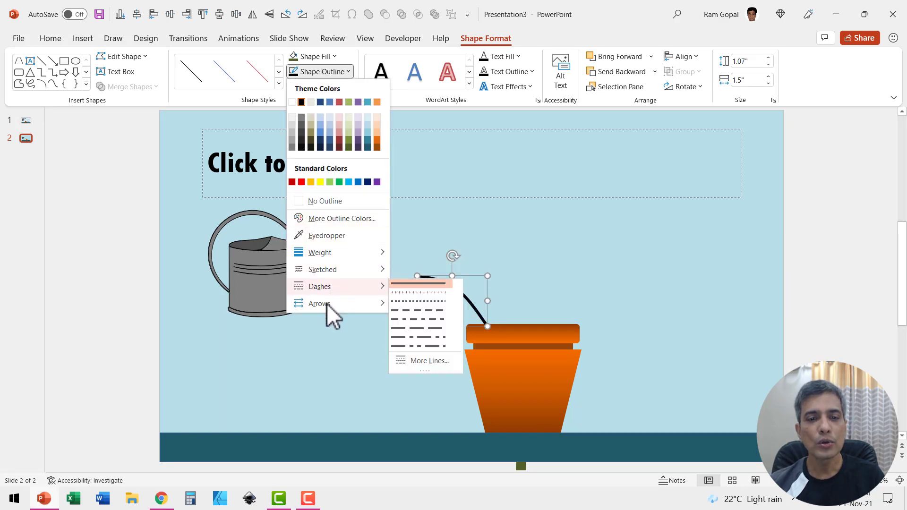
{"action": "left_click", "coordinate": [426, 296]}
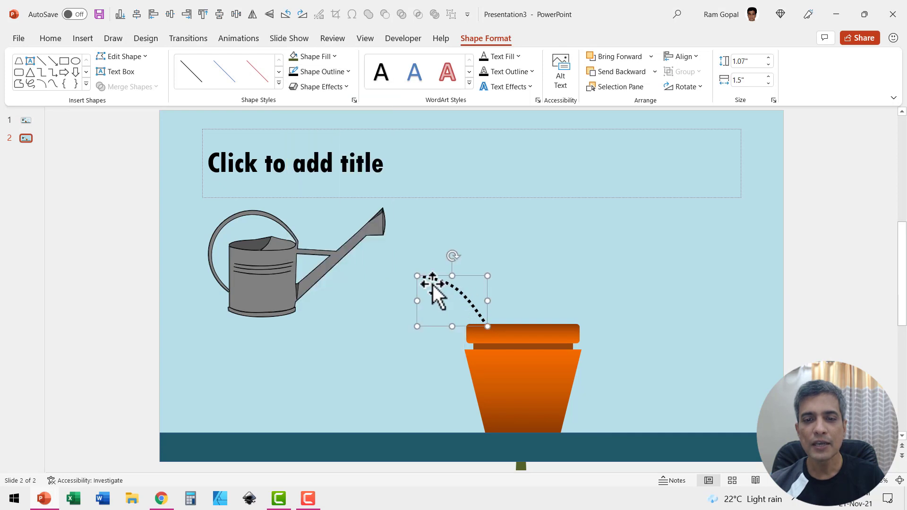
{"action": "right_click", "coordinate": [458, 292]}
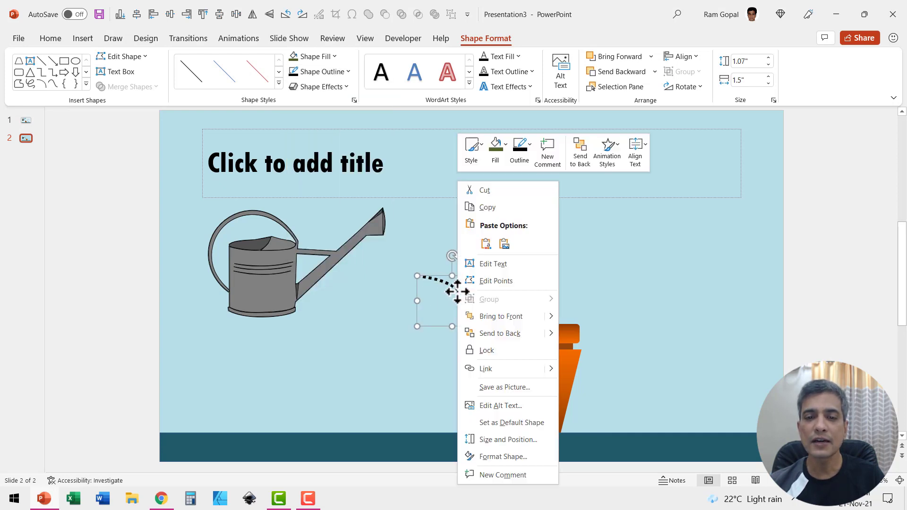
- In Format Shape, set the dotted arc's line cap type and join type to Round
{"action": "left_click", "coordinate": [500, 456]}
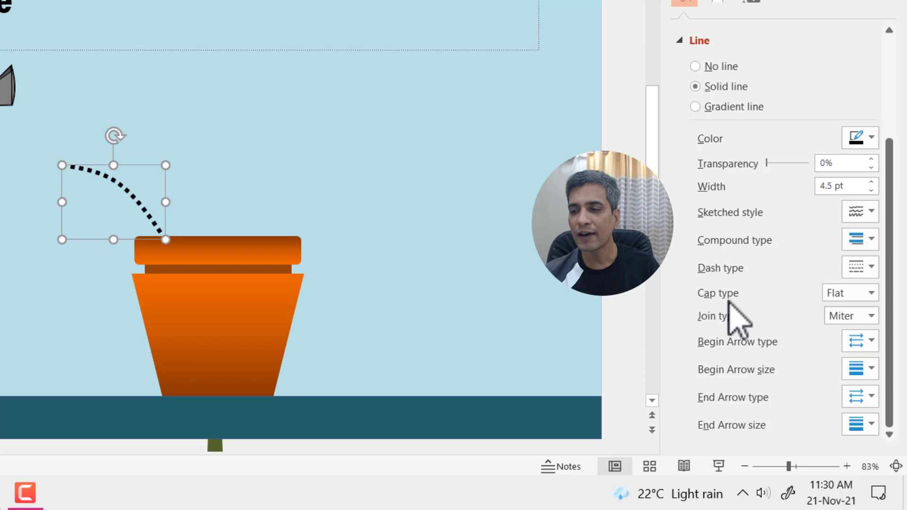
{"action": "left_click", "coordinate": [871, 293]}
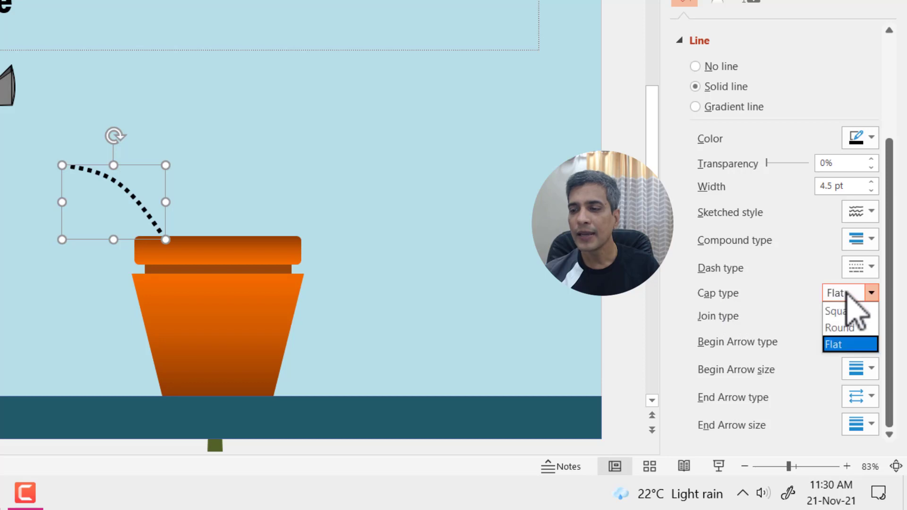
{"action": "left_click", "coordinate": [850, 329]}
{"action": "left_click", "coordinate": [850, 315]}
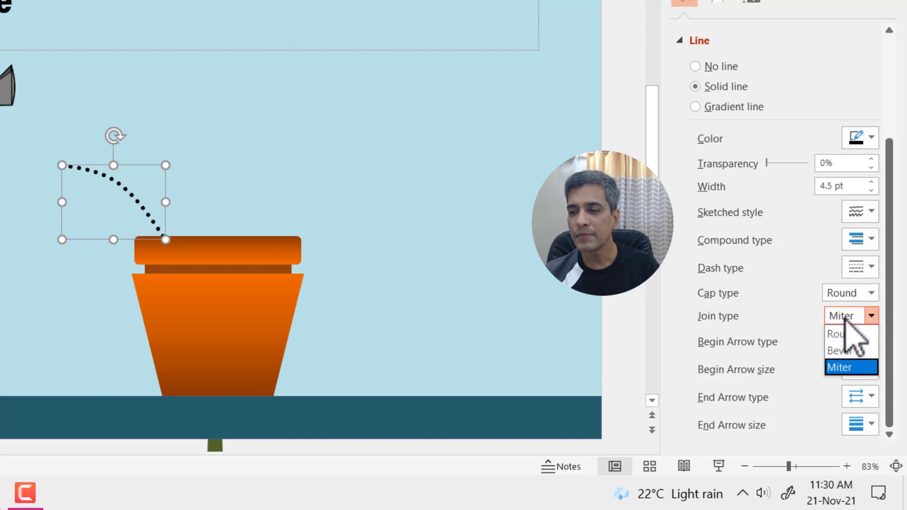
{"action": "left_click", "coordinate": [849, 334]}
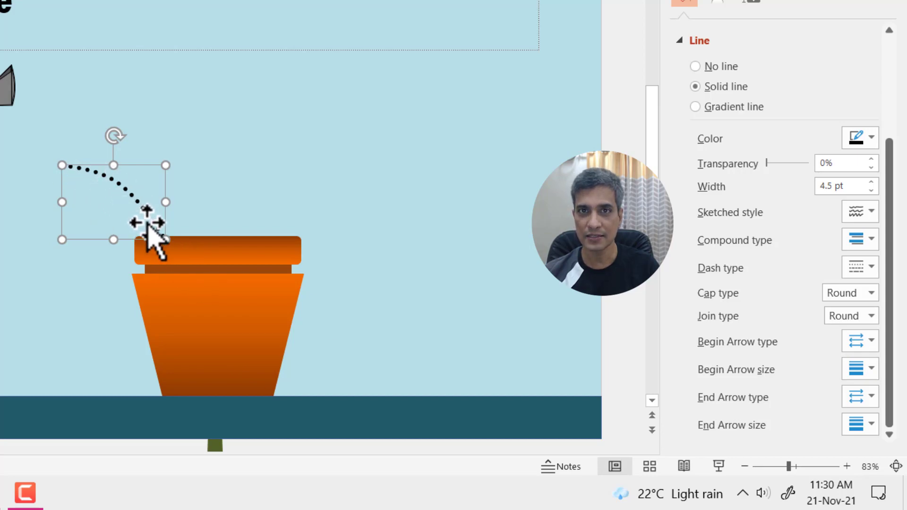
{"action": "left_click", "coordinate": [349, 184]}
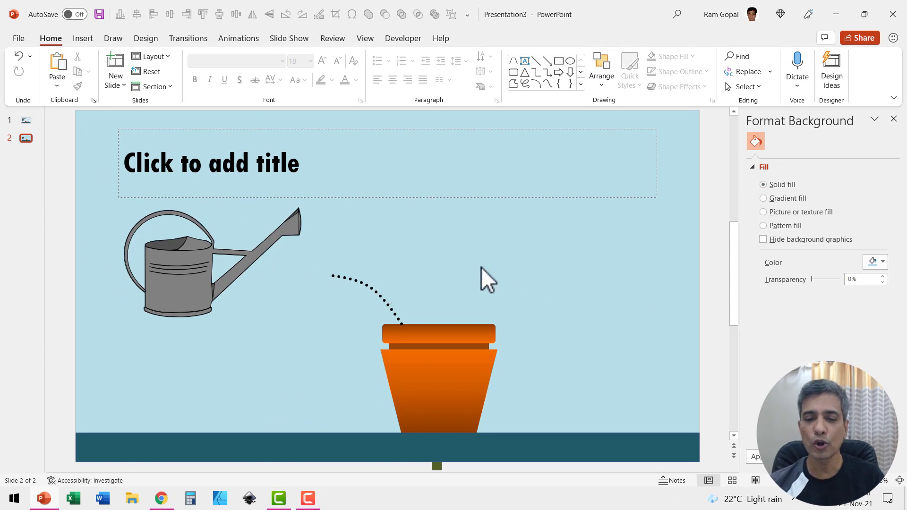
- Copy the three dotted water streams from slide 1 and paste them onto slide 2
{"action": "key", "text": "Page_Up"}
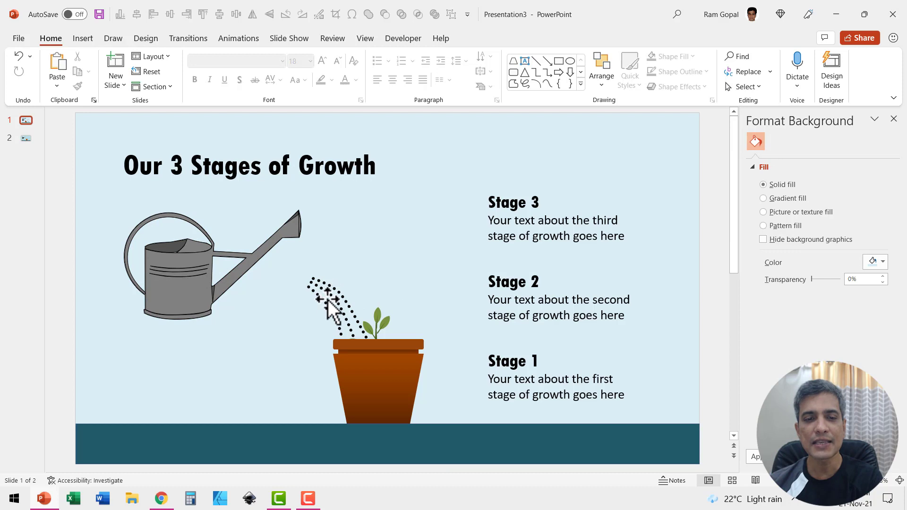
{"action": "left_click", "coordinate": [334, 296]}
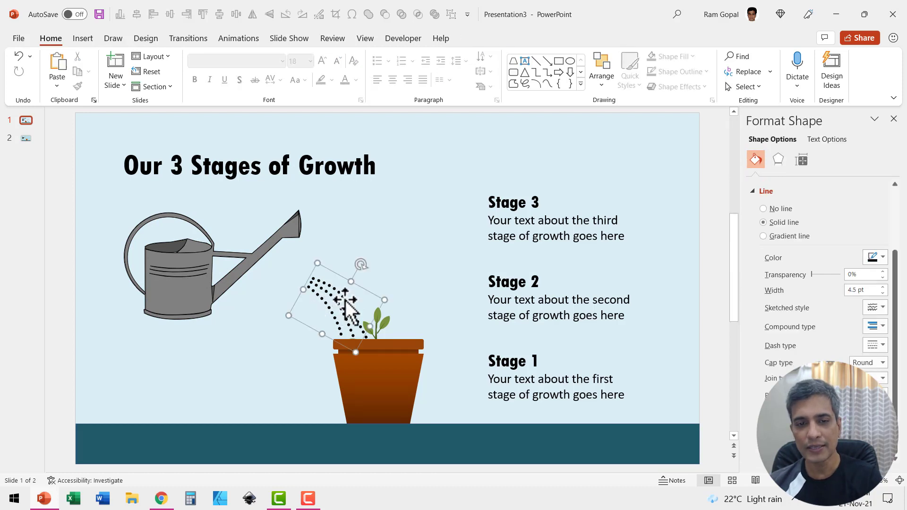
{"action": "scroll", "coordinate": [350, 312], "scroll_direction": "down", "scroll_amount": 2}
{"action": "key", "text": "ctrl+v"}
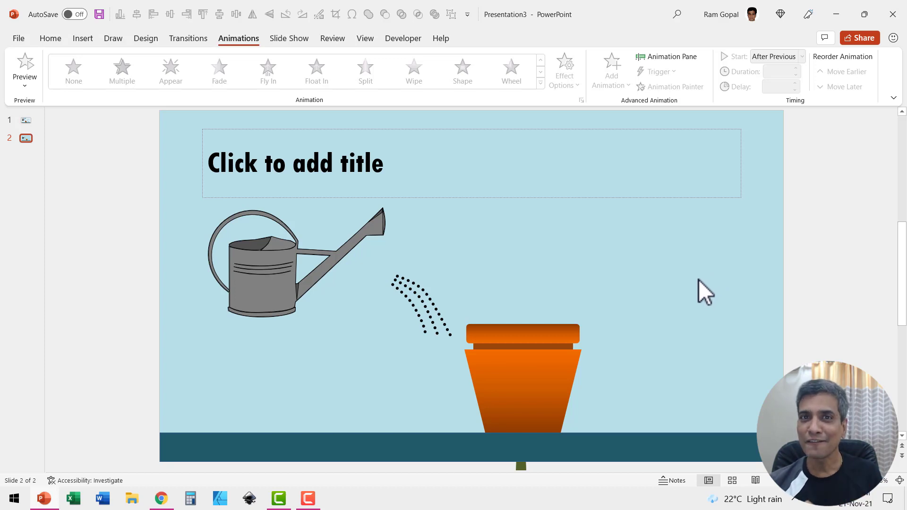
- Apply the Spin emphasis effect to the watering can, with the Animation Pane shown
{"action": "left_click", "coordinate": [260, 258]}
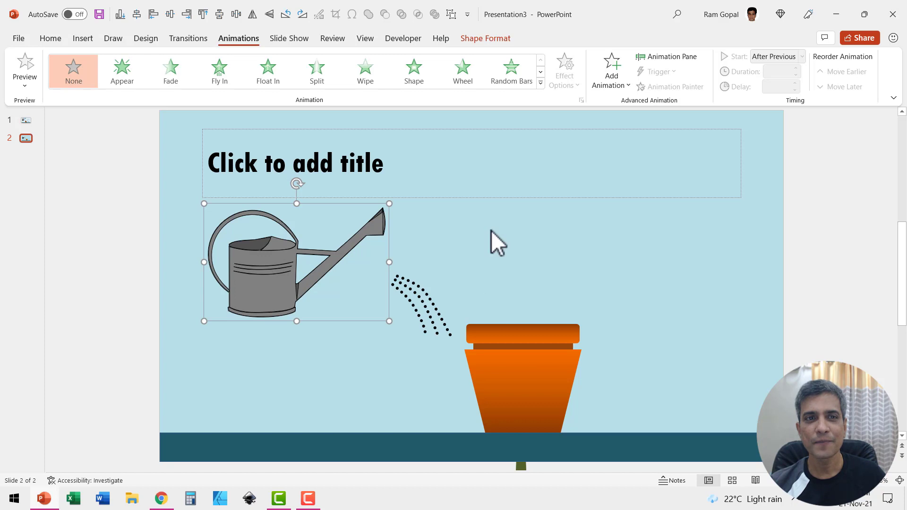
{"action": "left_click", "coordinate": [681, 57]}
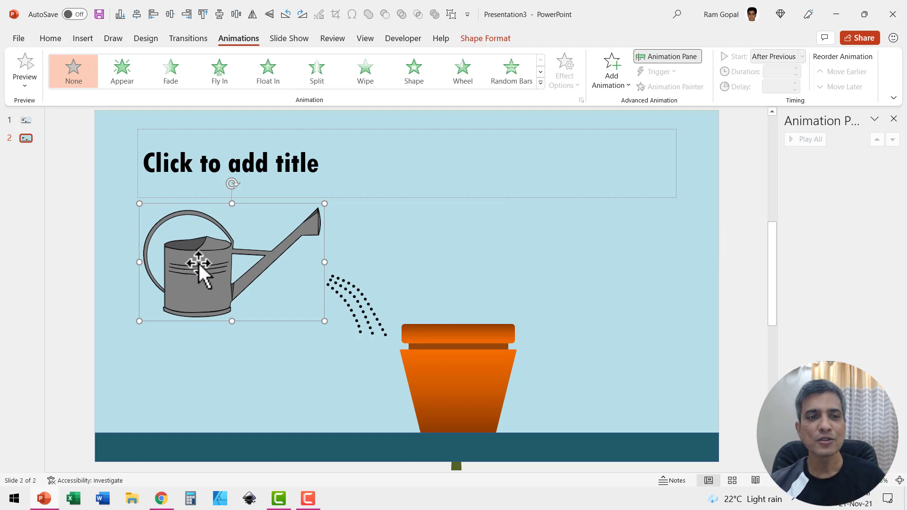
{"action": "left_click", "coordinate": [541, 84]}
{"action": "left_click", "coordinate": [213, 238]}
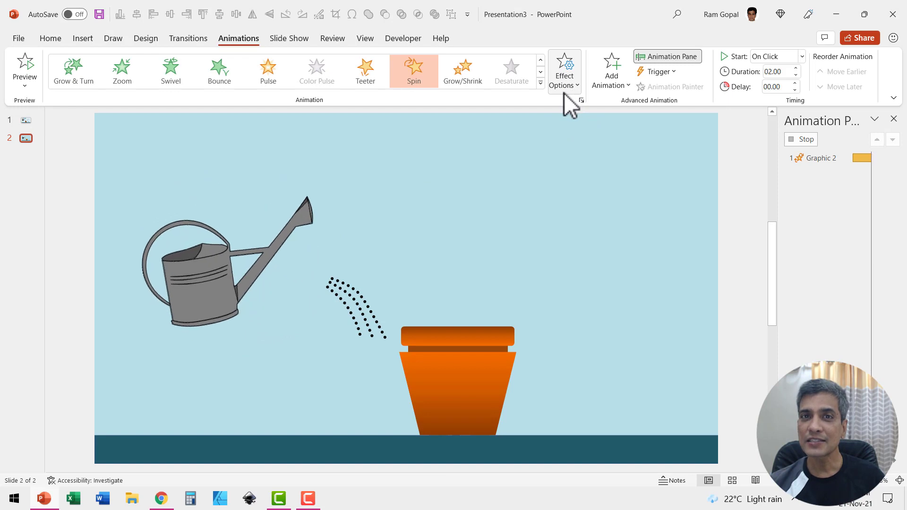
- Set the can's Spin amount to a custom 30° clockwise in the effect settings
{"action": "left_click", "coordinate": [894, 158]}
{"action": "left_click", "coordinate": [820, 215]}
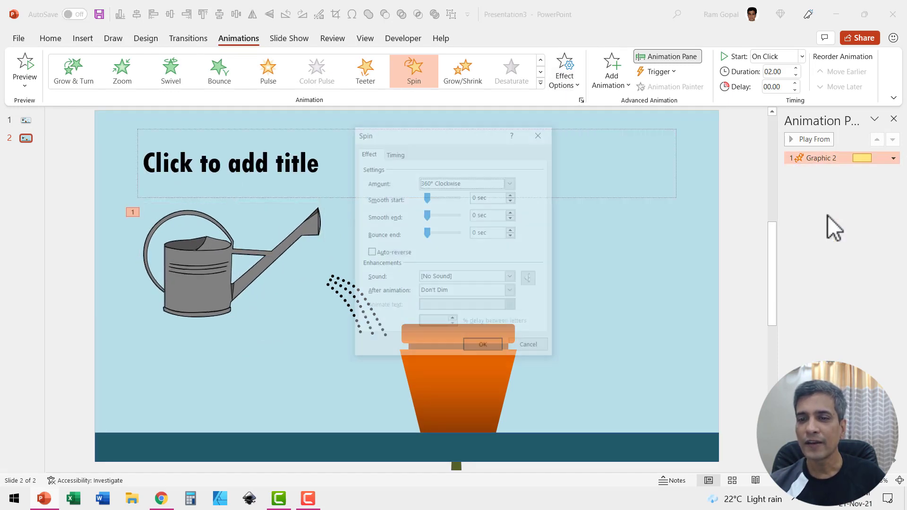
{"action": "left_click", "coordinate": [470, 182]}
{"action": "left_click", "coordinate": [495, 249]}
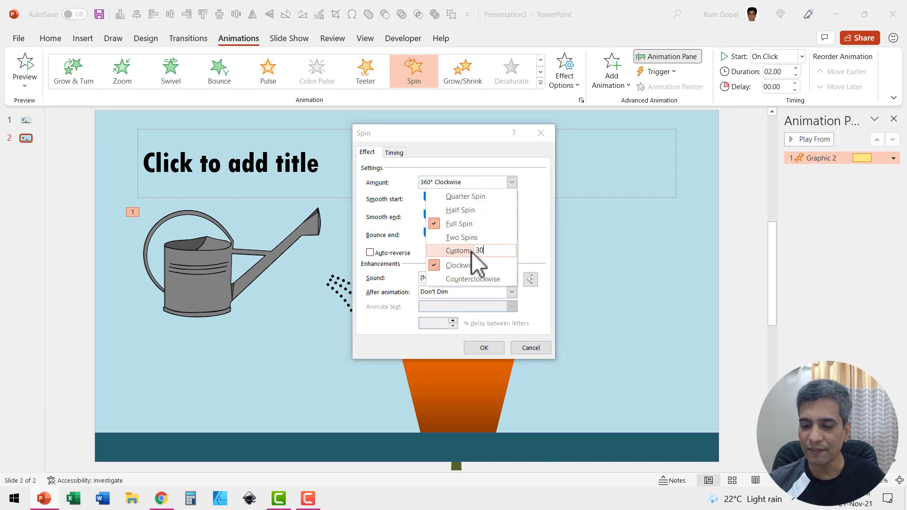
{"action": "key", "text": "Return"}
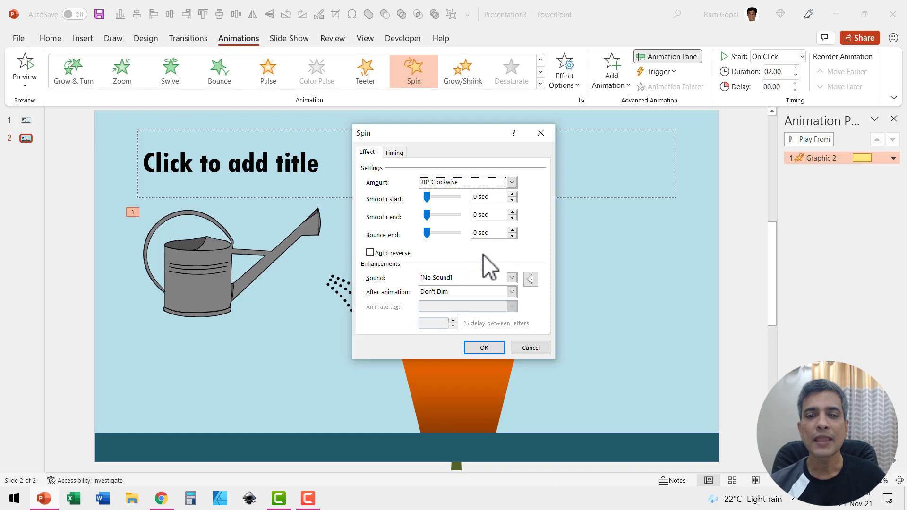
{"action": "left_click", "coordinate": [486, 348]}
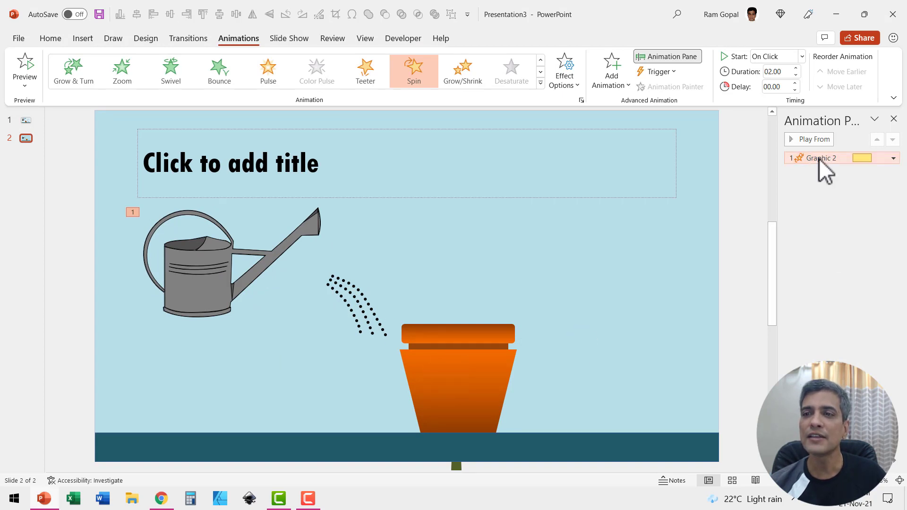
- Shorten the Spin's duration from 2 to 0.75 seconds
{"action": "left_click", "coordinate": [796, 75]}
{"action": "left_click", "coordinate": [796, 74]}
{"action": "left_click", "coordinate": [796, 74]}
{"action": "left_click", "coordinate": [796, 75]}
{"action": "left_click", "coordinate": [797, 74]}
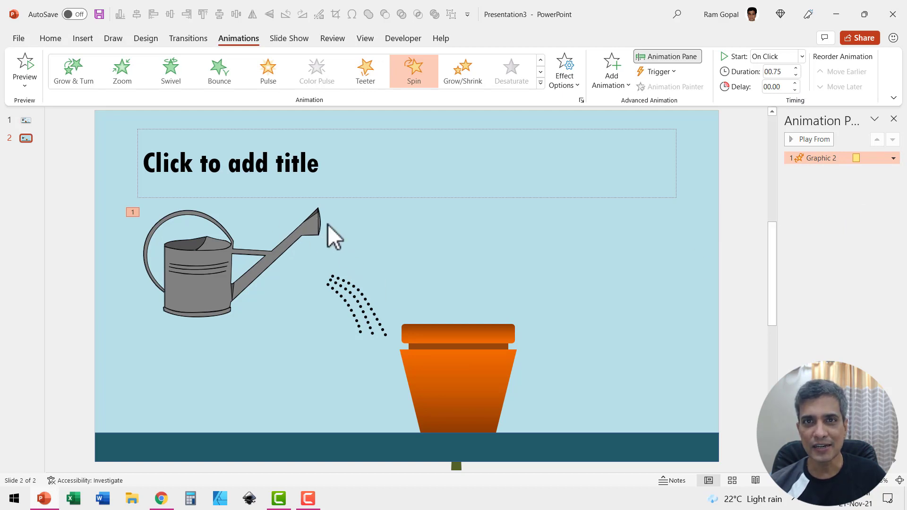
{"action": "left_click", "coordinate": [364, 312]}
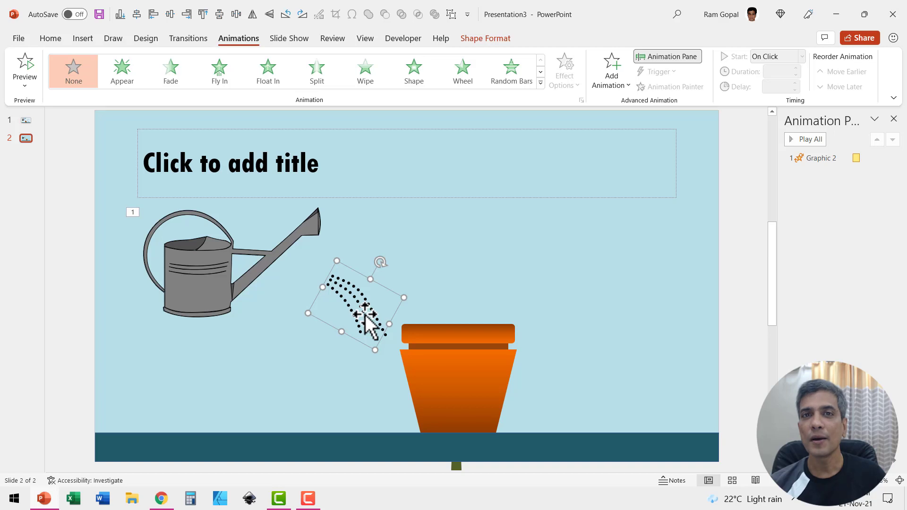
- Give the water drops a Wipe entrance running From Left
{"action": "left_click", "coordinate": [369, 81]}
{"action": "left_click", "coordinate": [564, 76]}
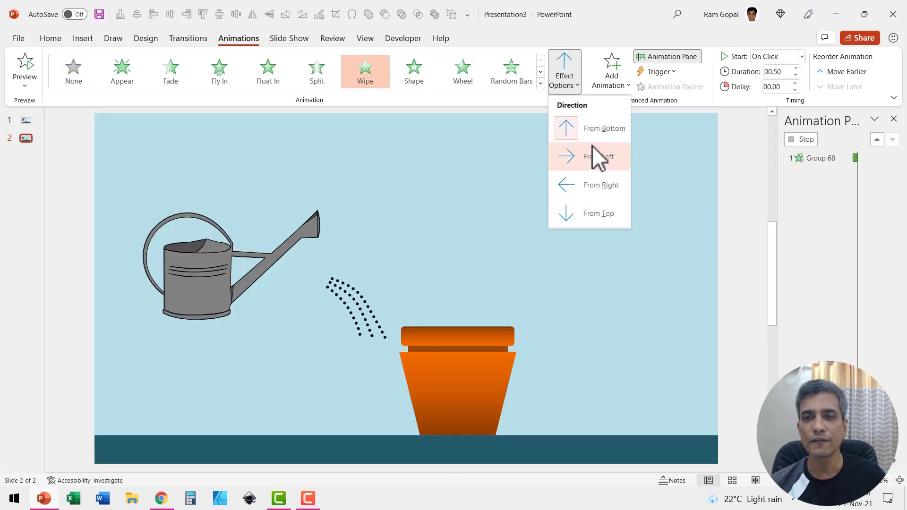
{"action": "left_click", "coordinate": [599, 155]}
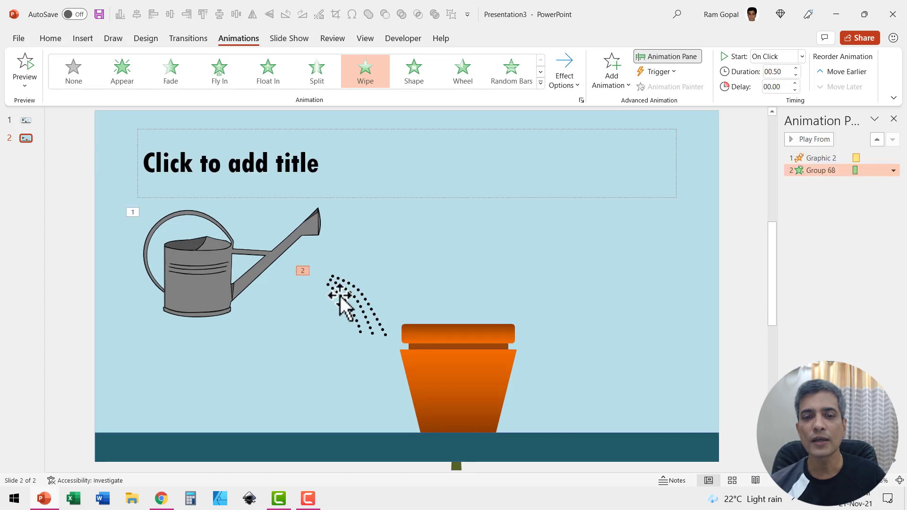
- Move the water drops and watering can closer to the pot, then play the slide show from here
{"action": "left_click_drag", "start_coordinate": [355, 298], "coordinate": [408, 287]}
{"action": "left_click", "coordinate": [270, 310]}
{"action": "left_click_drag", "start_coordinate": [201, 293], "coordinate": [223, 297]}
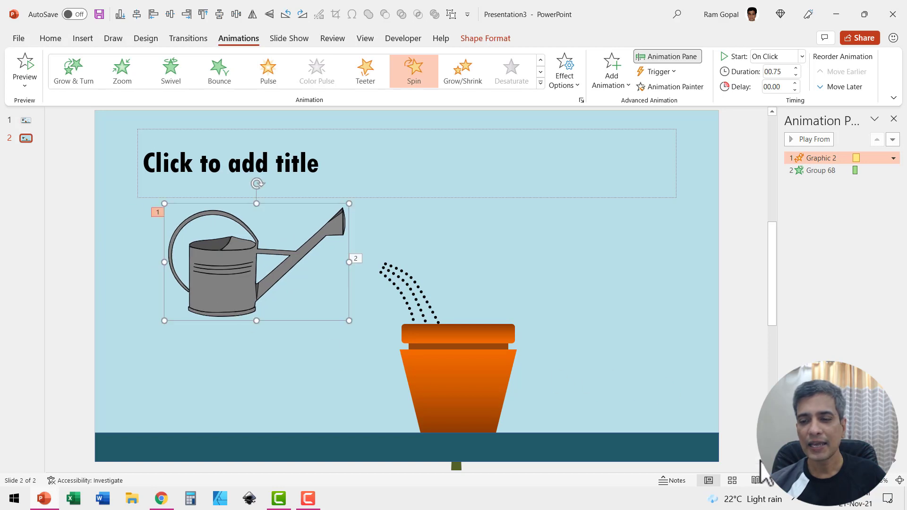
{"action": "left_click", "coordinate": [779, 480]}
{"action": "left_click", "coordinate": [779, 480]}
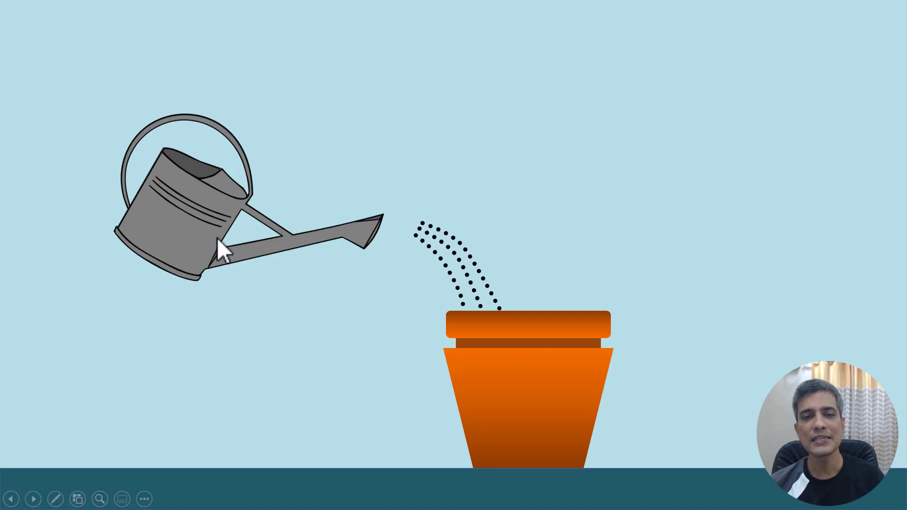
- End the show, replay slide 2 with Shift+F5 to watch the tilt and pour, then exit
{"action": "key", "text": "Escape"}
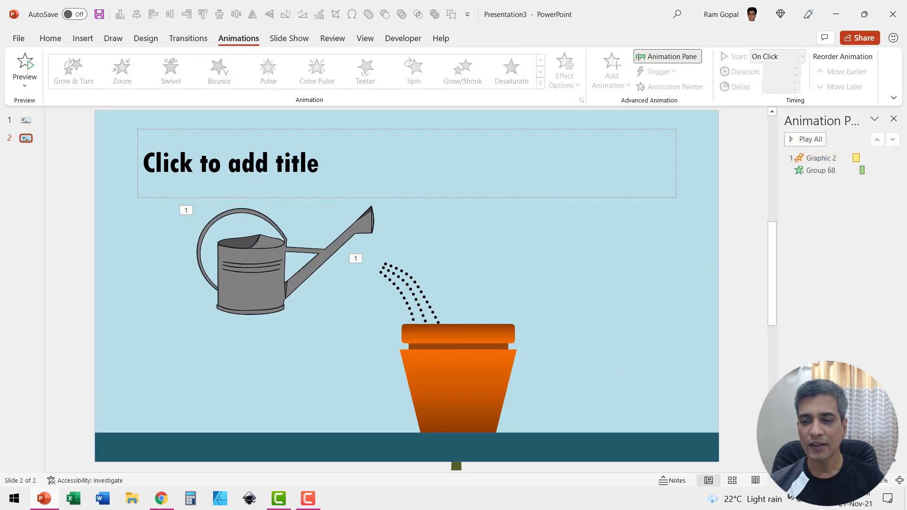
{"action": "key", "text": "shift+F5"}
{"action": "key", "text": "Right"}
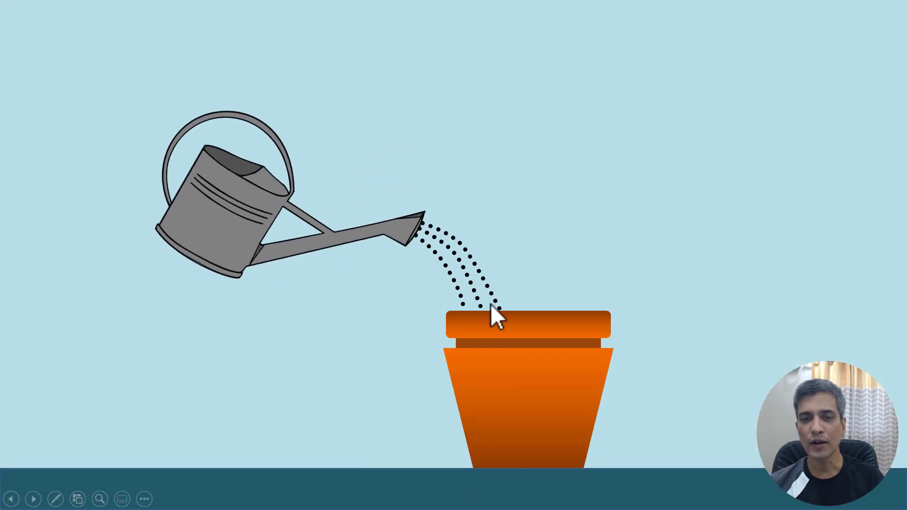
{"action": "key", "text": "Escape"}
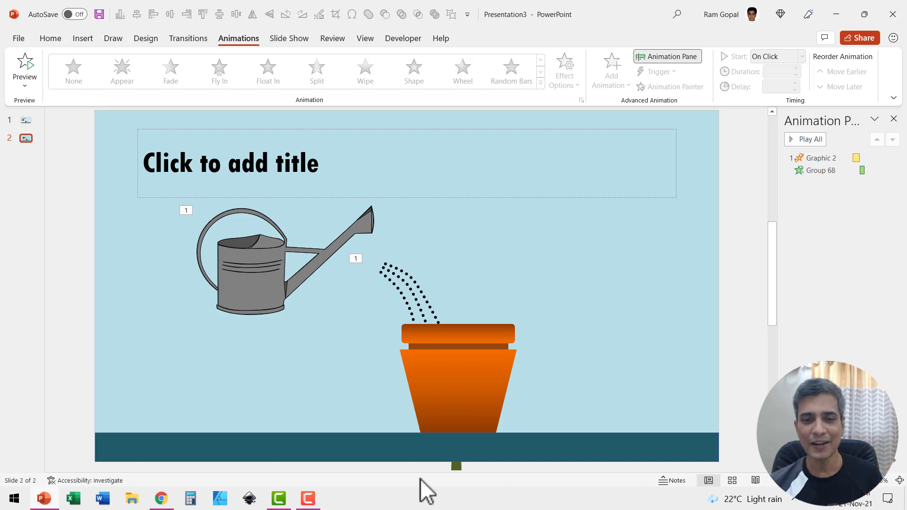
- Give the plant a Lines motion path going Up and adjust how far it rises
{"action": "left_click", "coordinate": [458, 466]}
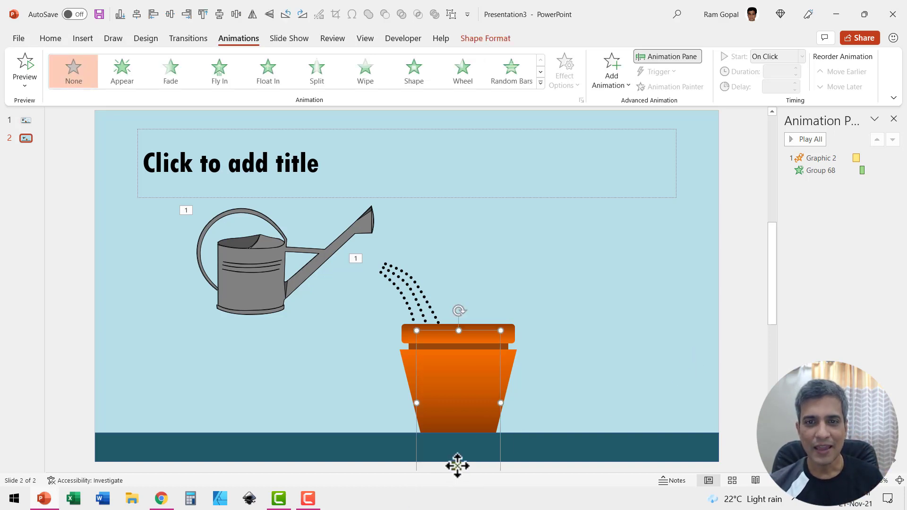
{"action": "left_click", "coordinate": [540, 84]}
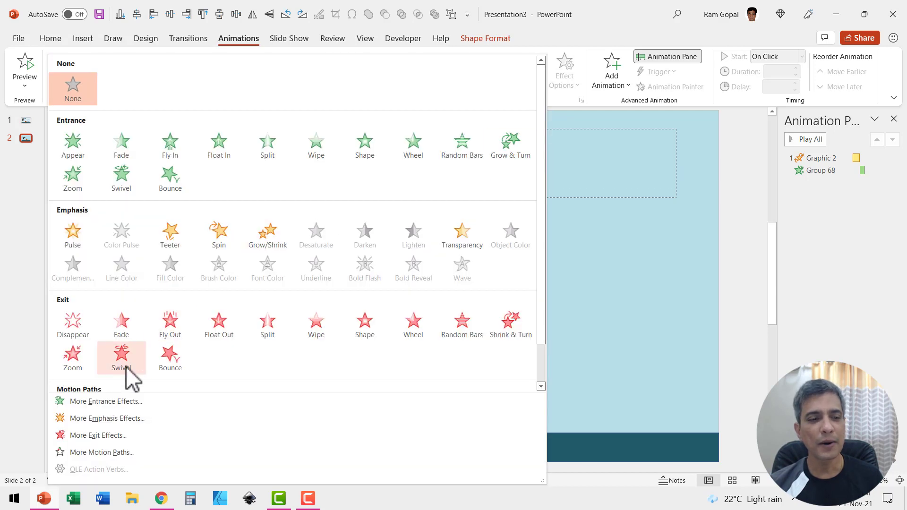
{"action": "scroll", "coordinate": [147, 331], "scroll_direction": "down", "scroll_amount": 1}
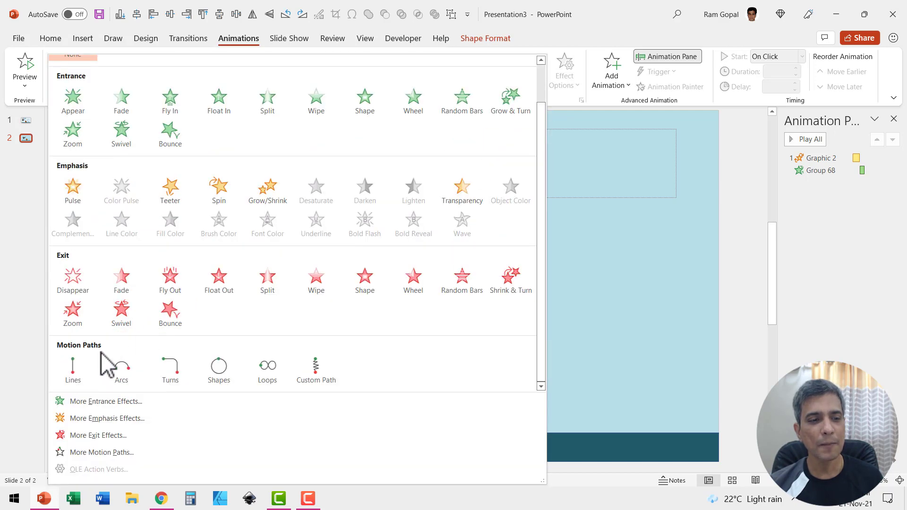
{"action": "left_click", "coordinate": [75, 381]}
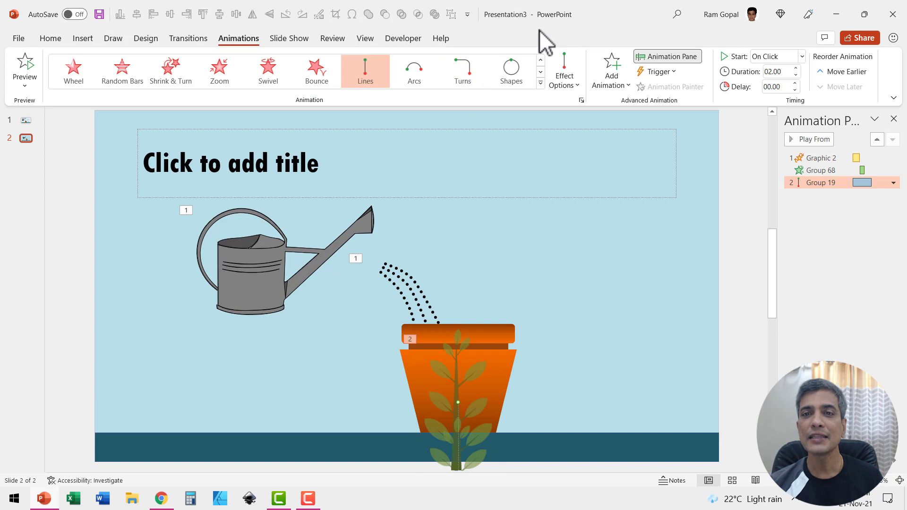
{"action": "left_click", "coordinate": [567, 79]}
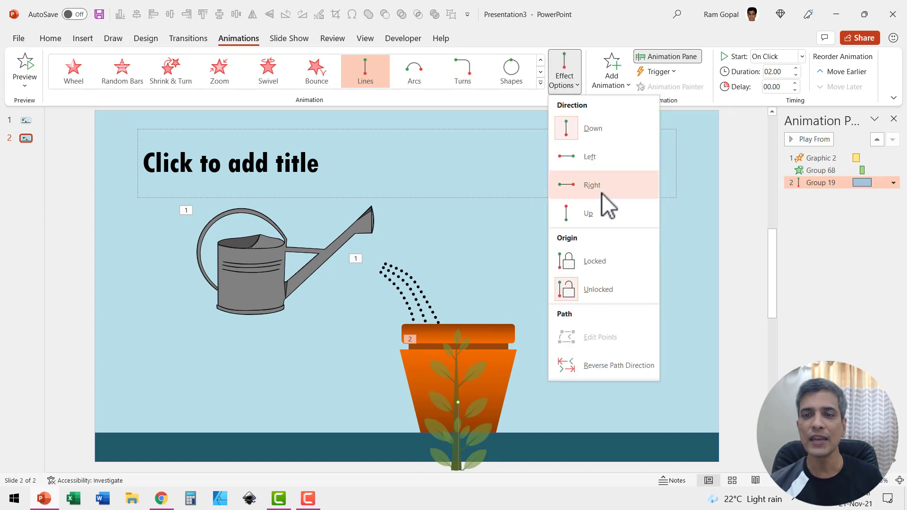
{"action": "left_click", "coordinate": [594, 212]}
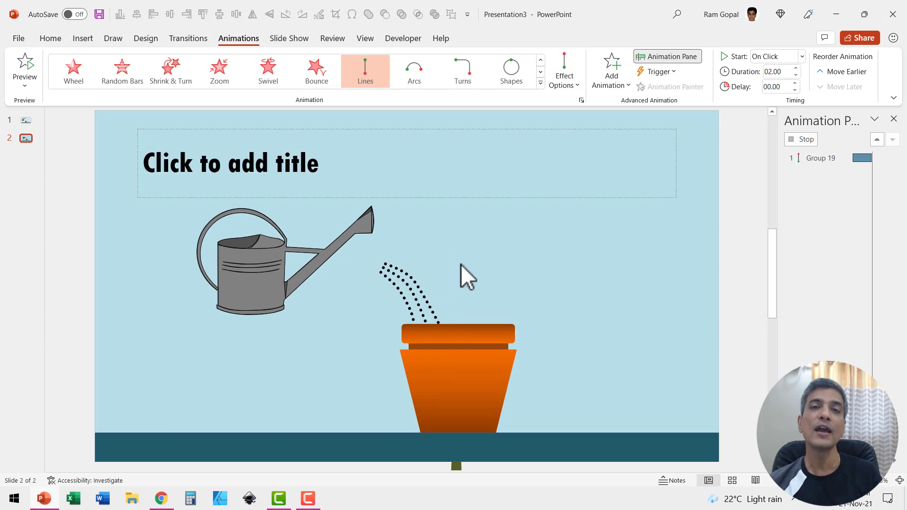
{"action": "left_click", "coordinate": [459, 317]}
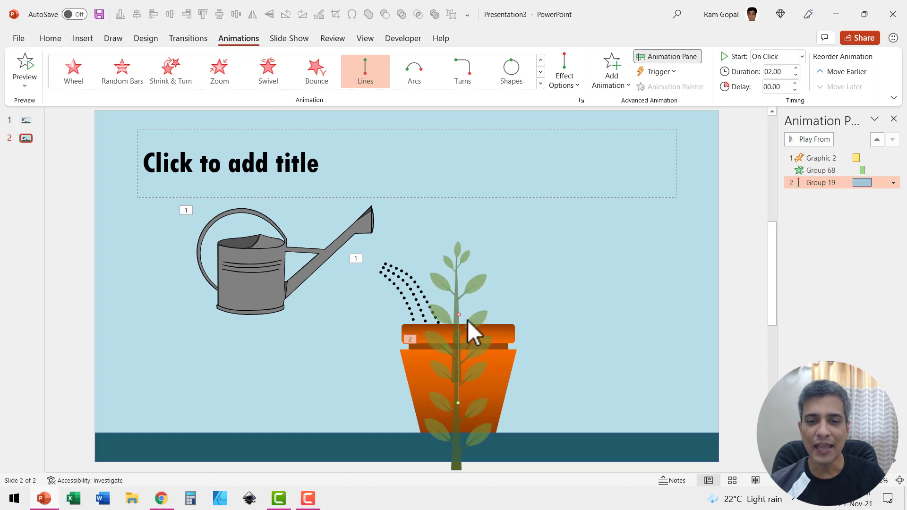
{"action": "left_click_drag", "start_coordinate": [458, 316], "coordinate": [458, 369]}
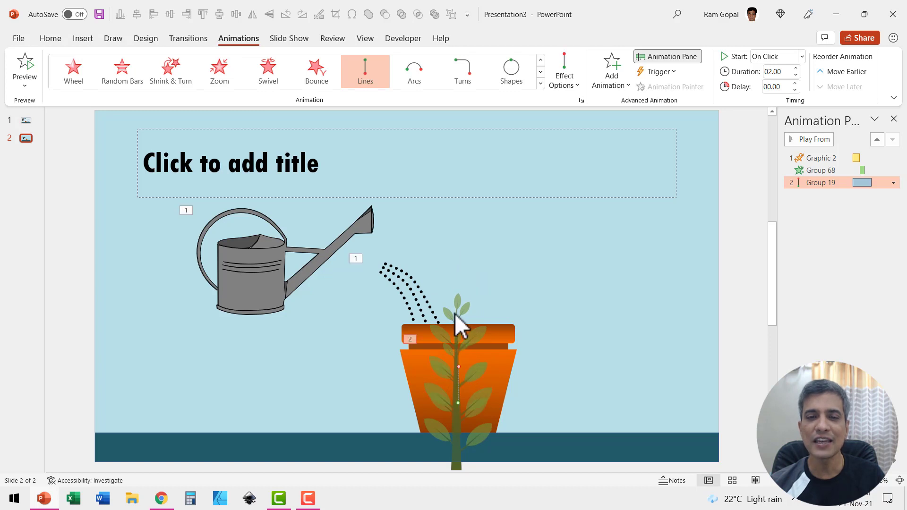
- Set the plant's rise to start After Previous, preview the show, then go to slide 1
{"action": "left_click", "coordinate": [736, 281]}
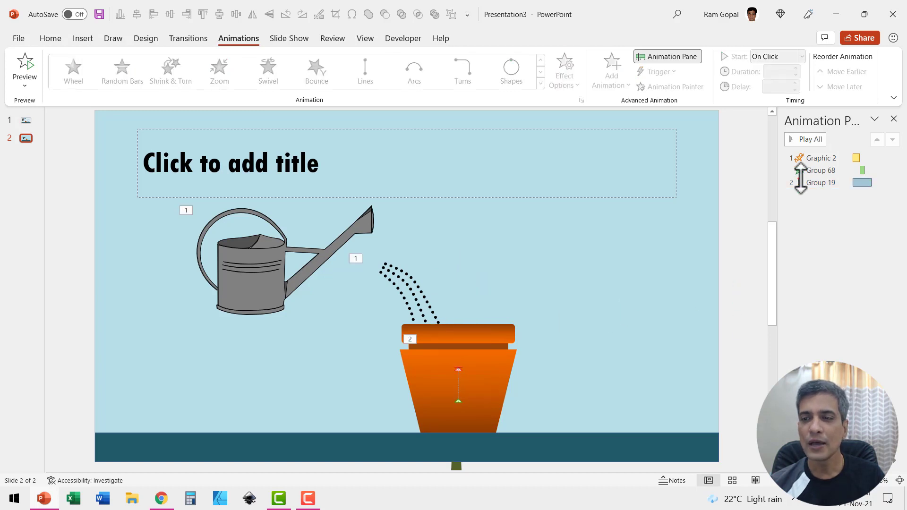
{"action": "left_click", "coordinate": [819, 182]}
{"action": "left_click", "coordinate": [777, 57]}
{"action": "left_click", "coordinate": [780, 97]}
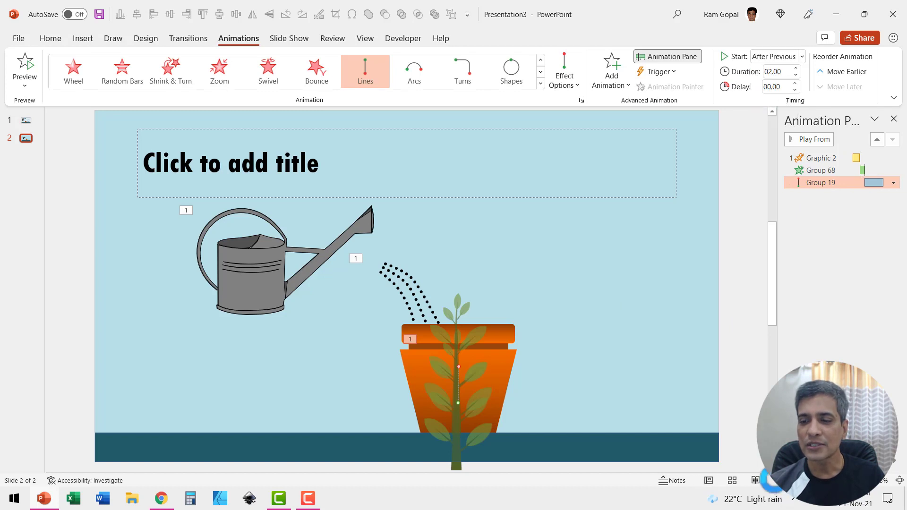
{"action": "key", "text": "shift+F5"}
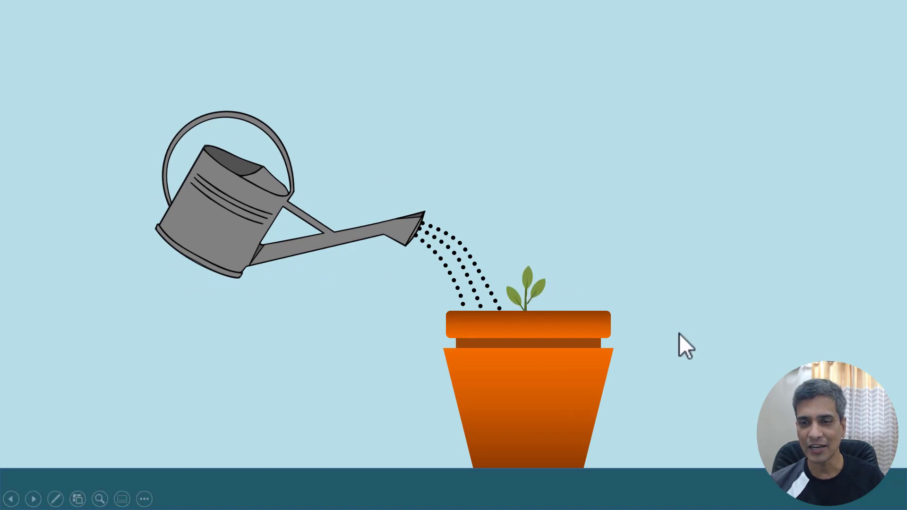
{"action": "key", "text": "Escape"}
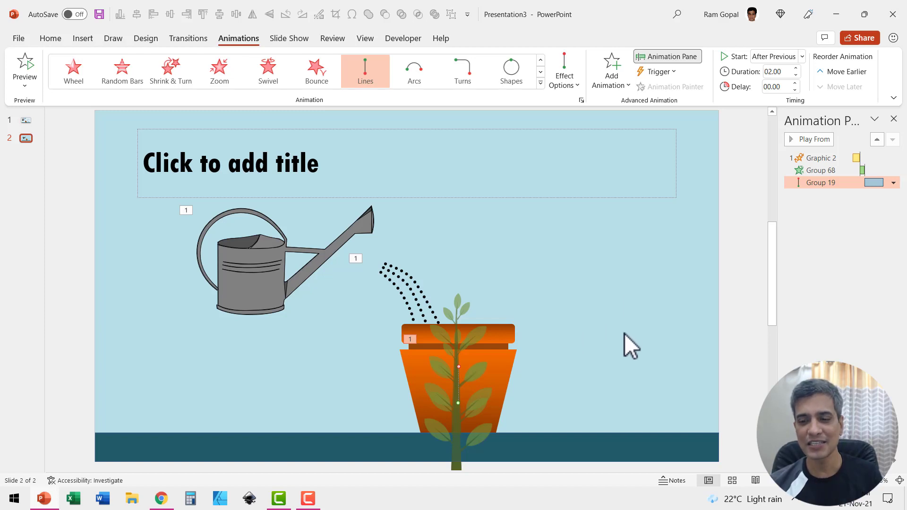
{"action": "key", "text": "Page_Up"}
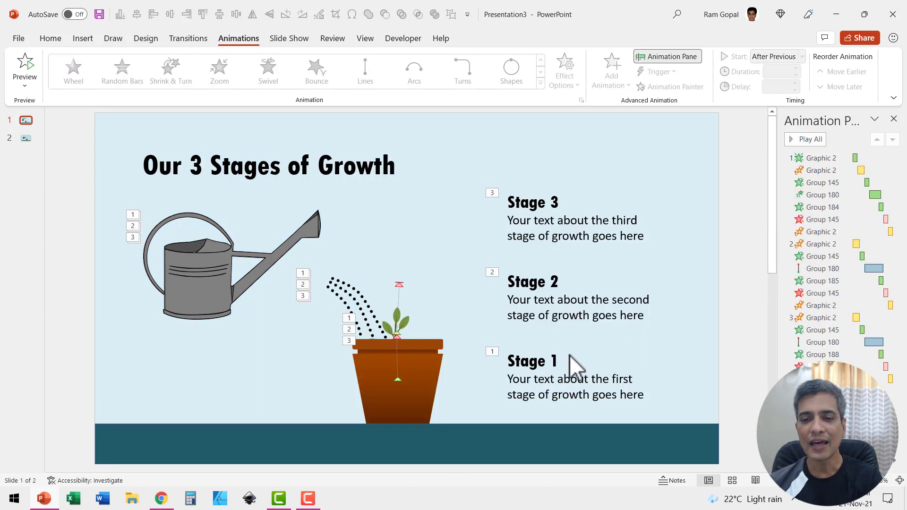
- Paste the Stage 1 text from slide 1 onto slide 2 with the destination theme, beside the pot
{"action": "left_click", "coordinate": [558, 358]}
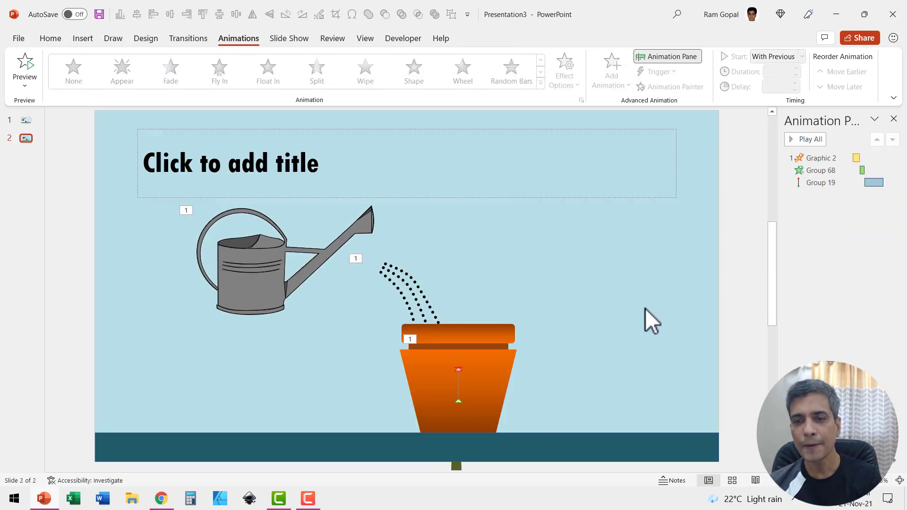
{"action": "key", "text": "Page_Down"}
{"action": "right_click", "coordinate": [677, 284]}
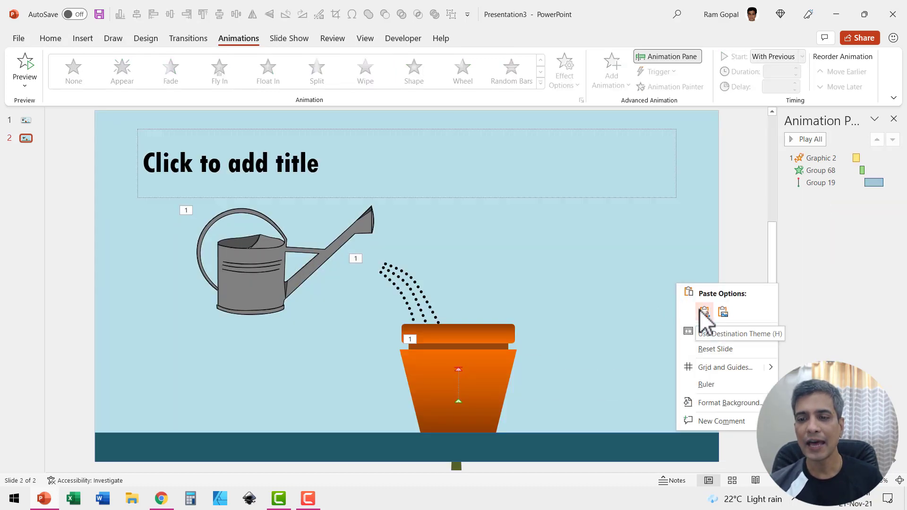
{"action": "left_click", "coordinate": [703, 311]}
{"action": "left_click_drag", "start_coordinate": [607, 349], "coordinate": [636, 302]}
- Move the Stage 1 animation into place in the Animation Pane and preview the slide show
{"action": "left_click_drag", "start_coordinate": [820, 199], "coordinate": [785, 70]}
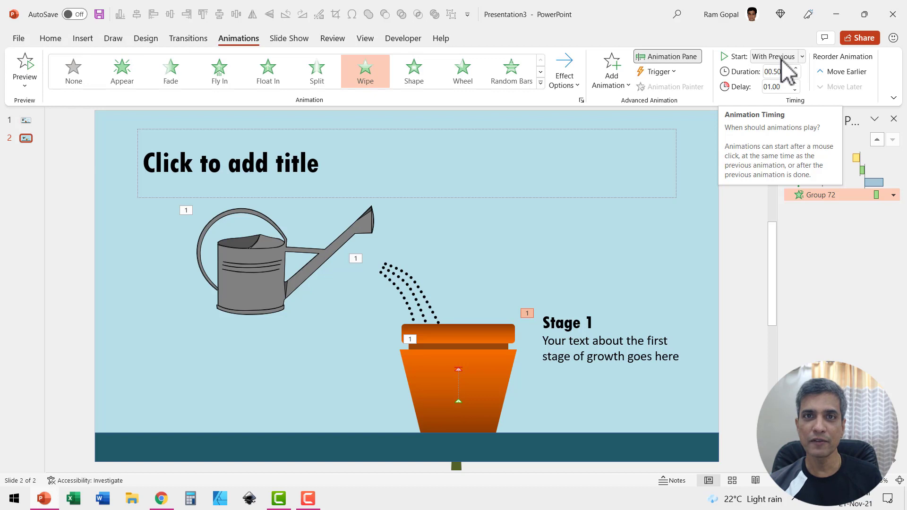
{"action": "left_click", "coordinate": [778, 480]}
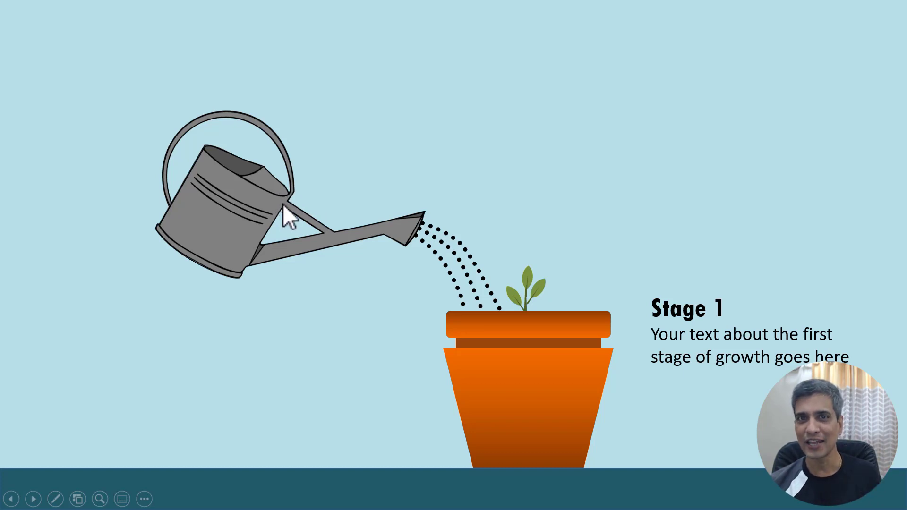
{"action": "key", "text": "Escape"}
{"action": "left_click", "coordinate": [418, 288]}
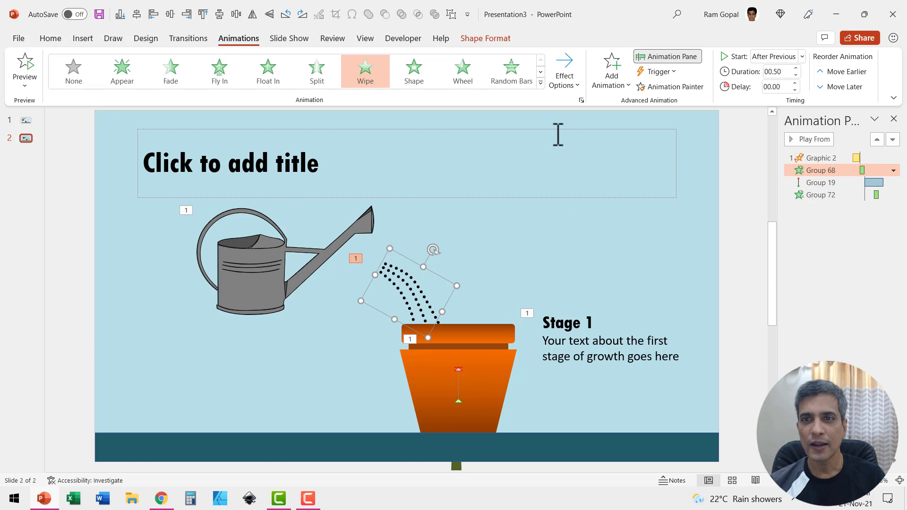
- Add a Wipe exit to the water drops running From Left and starting After Previous
{"action": "left_click", "coordinate": [611, 75]}
{"action": "scroll", "coordinate": [718, 326], "scroll_direction": "down", "scroll_amount": 5}
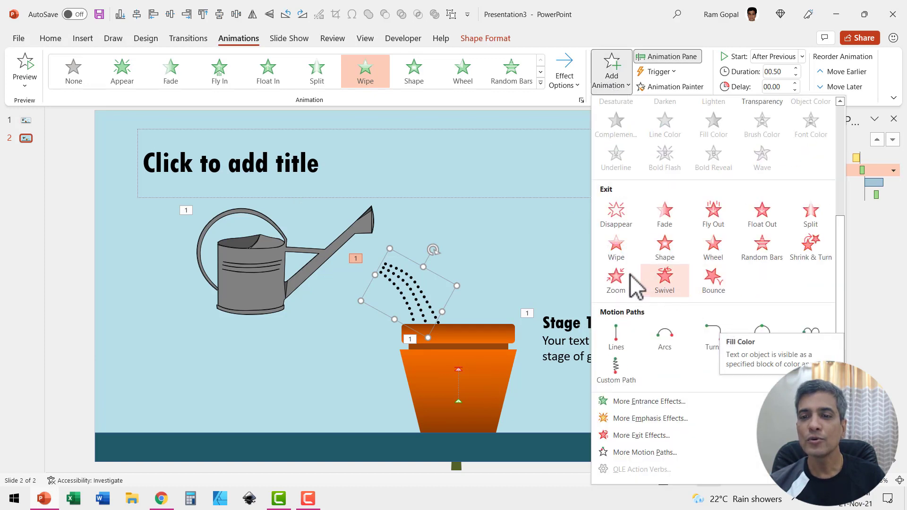
{"action": "left_click", "coordinate": [624, 250]}
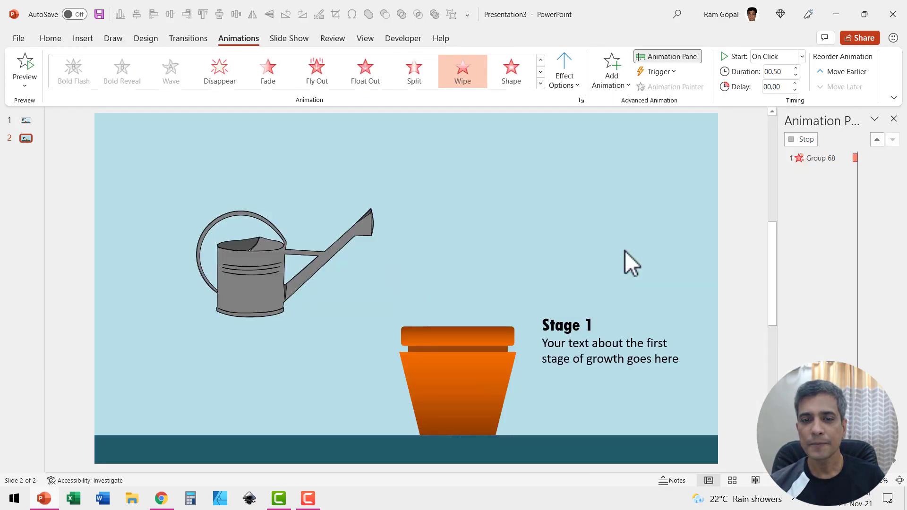
{"action": "left_click", "coordinate": [573, 71]}
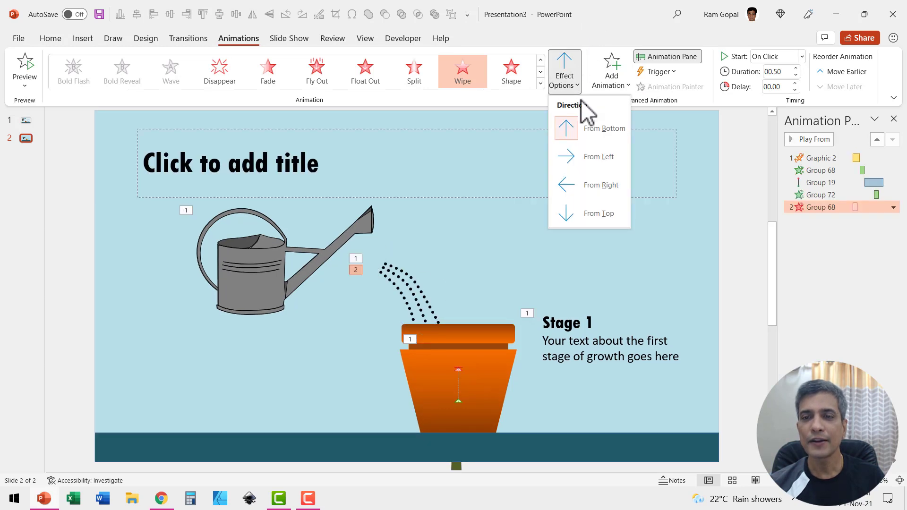
{"action": "left_click", "coordinate": [593, 167]}
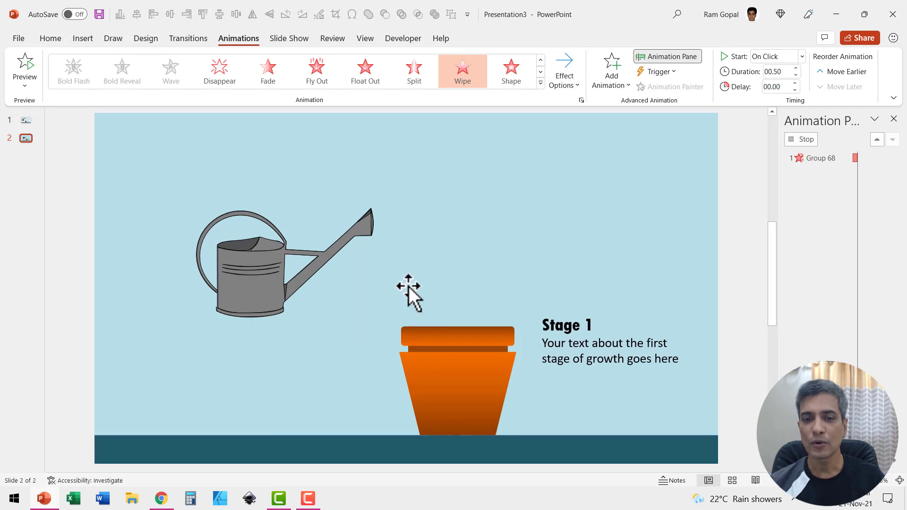
{"action": "left_click", "coordinate": [802, 56]}
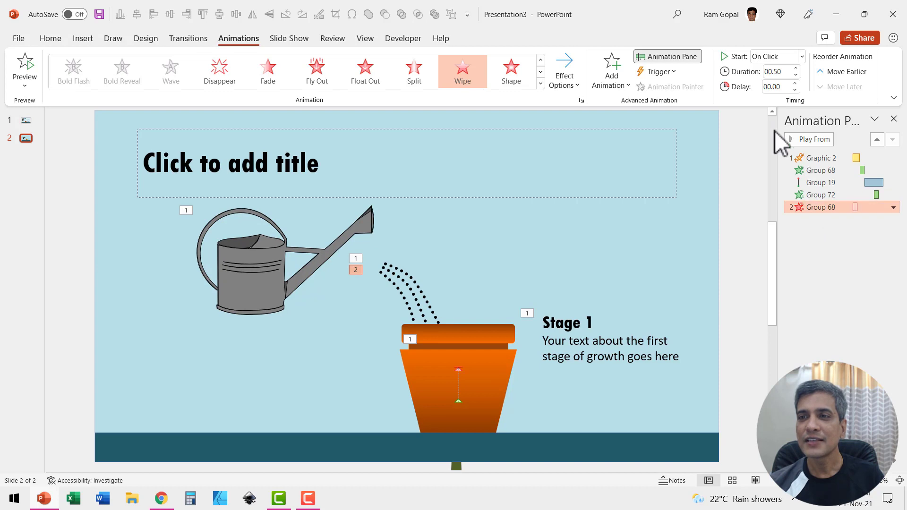
{"action": "left_click", "coordinate": [778, 100]}
{"action": "left_click", "coordinate": [748, 215]}
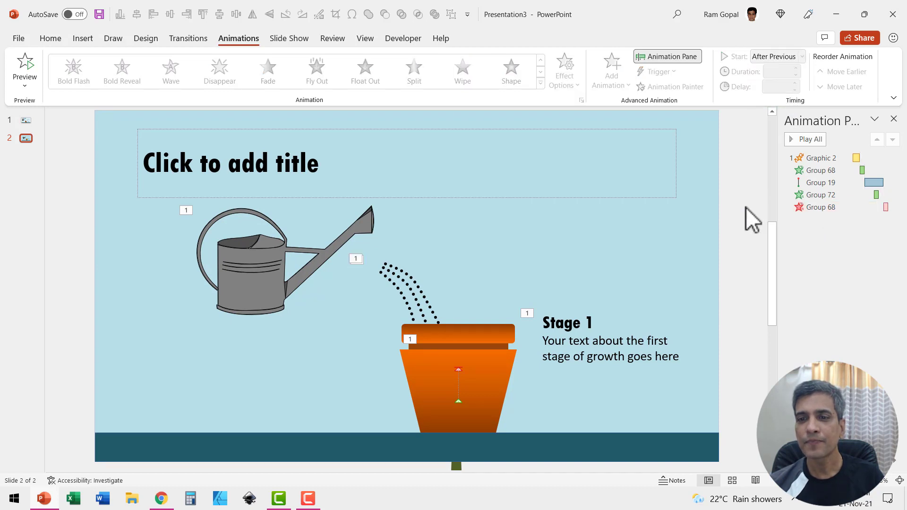
{"action": "left_click", "coordinate": [271, 262]}
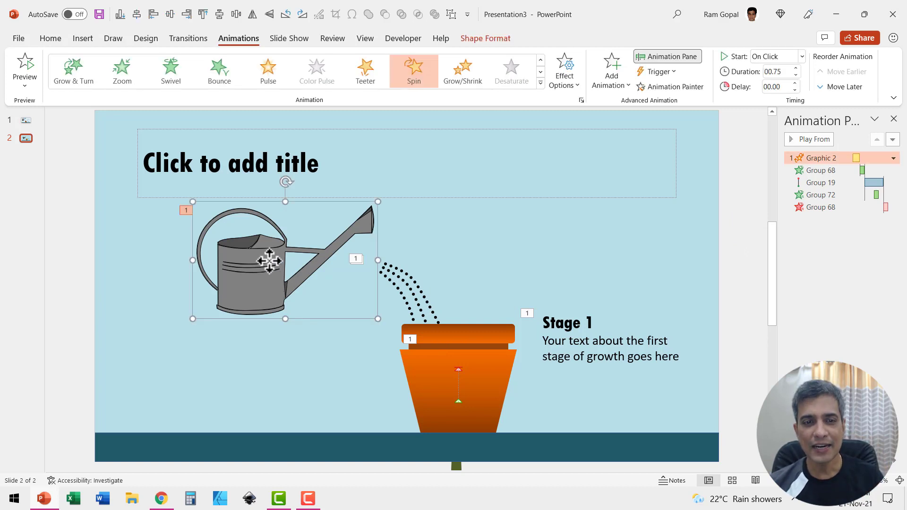
- Add a Spin emphasis to the watering can with a custom 30° counterclockwise amount
{"action": "left_click", "coordinate": [622, 74]}
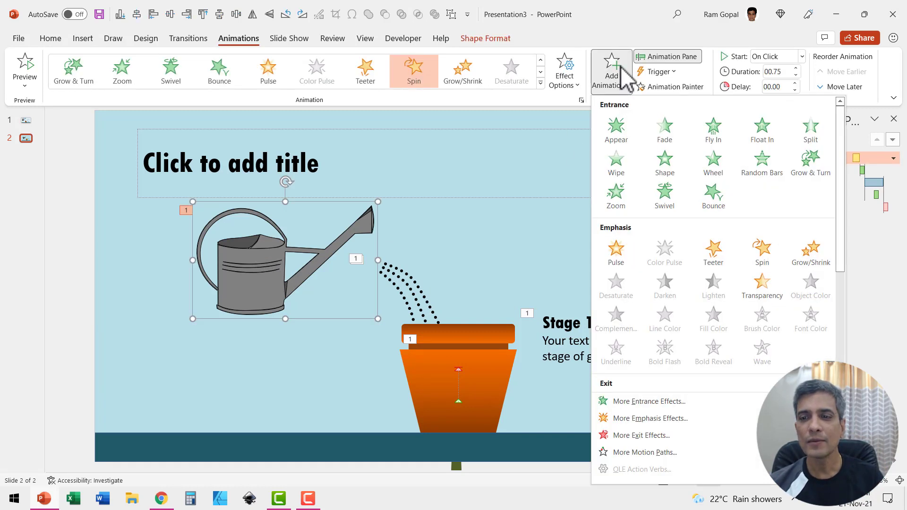
{"action": "left_click", "coordinate": [769, 260]}
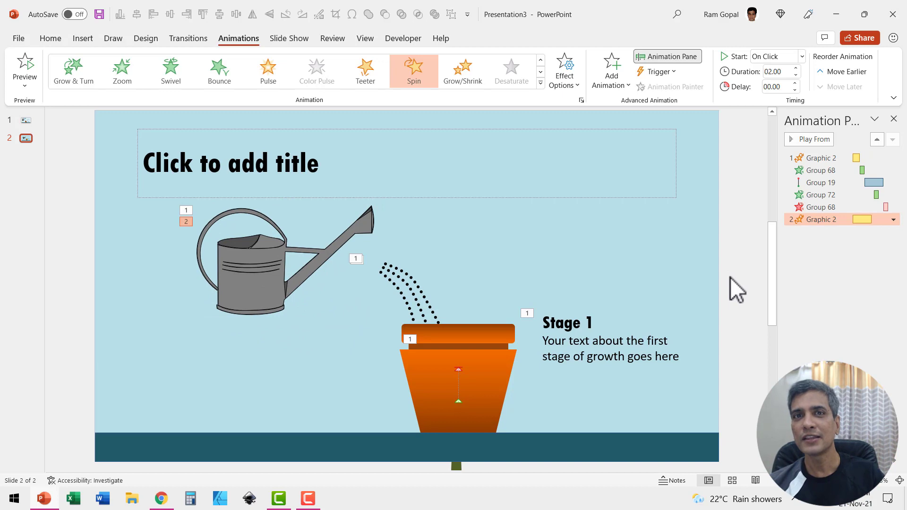
{"action": "left_click", "coordinate": [894, 219]}
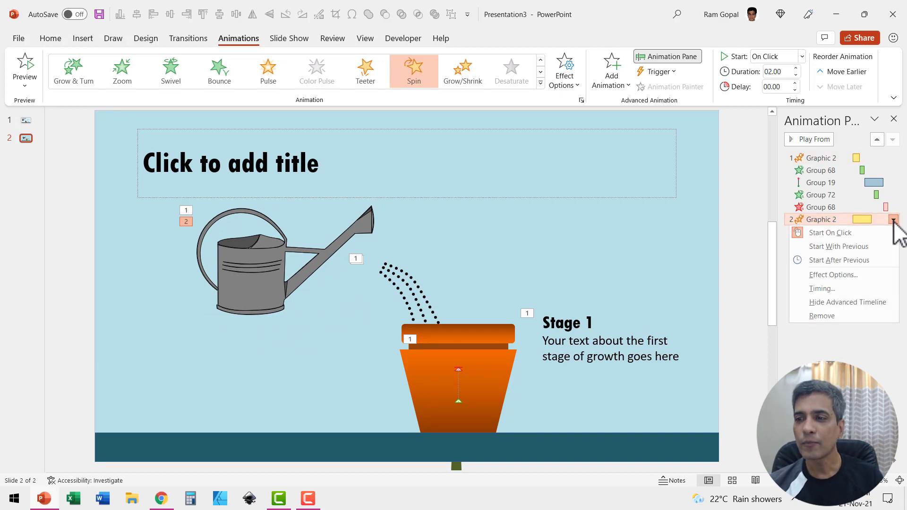
{"action": "left_click", "coordinate": [839, 276]}
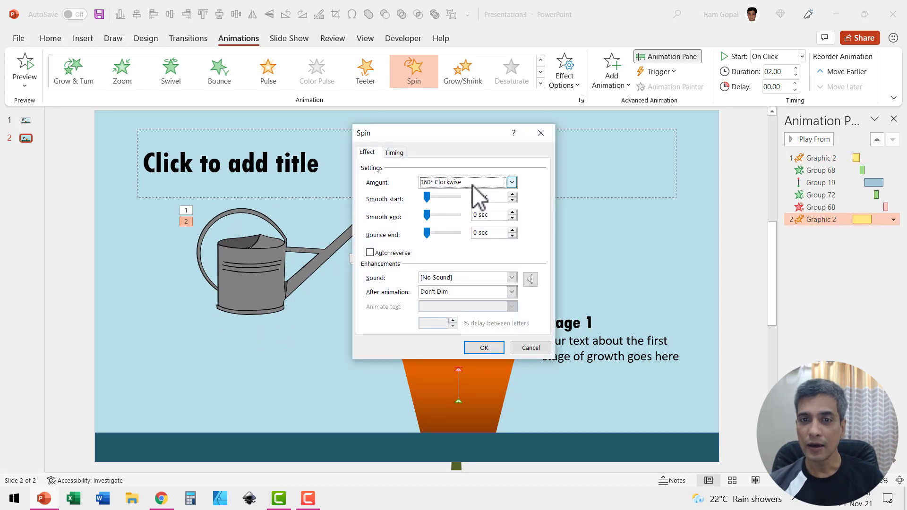
{"action": "left_click", "coordinate": [477, 181]}
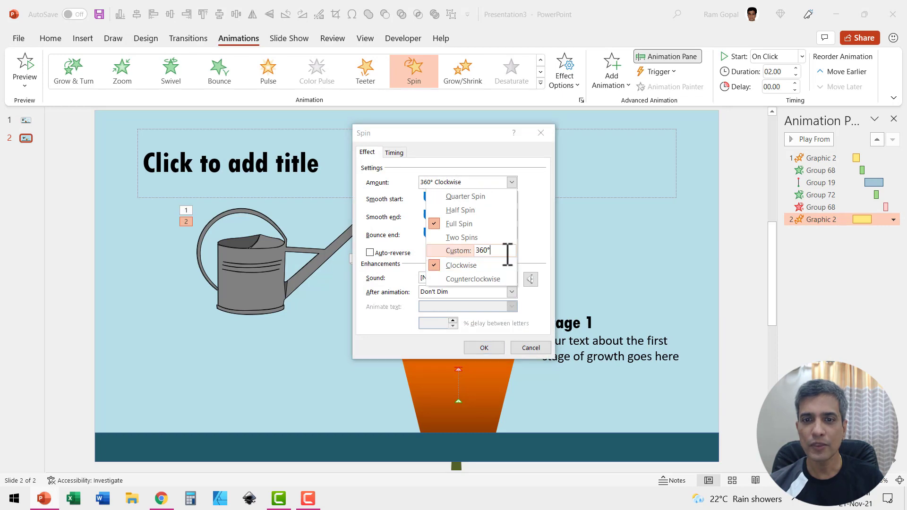
{"action": "type", "text": "30"}
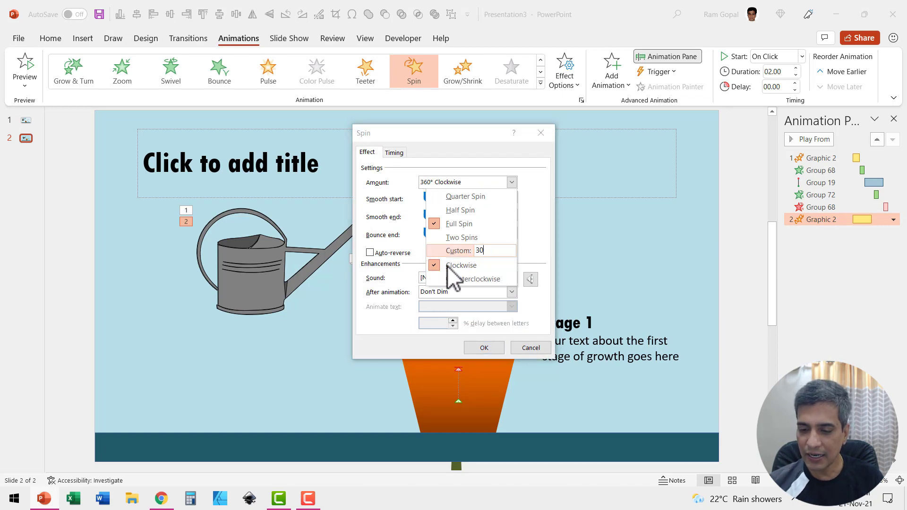
{"action": "key", "text": "Return"}
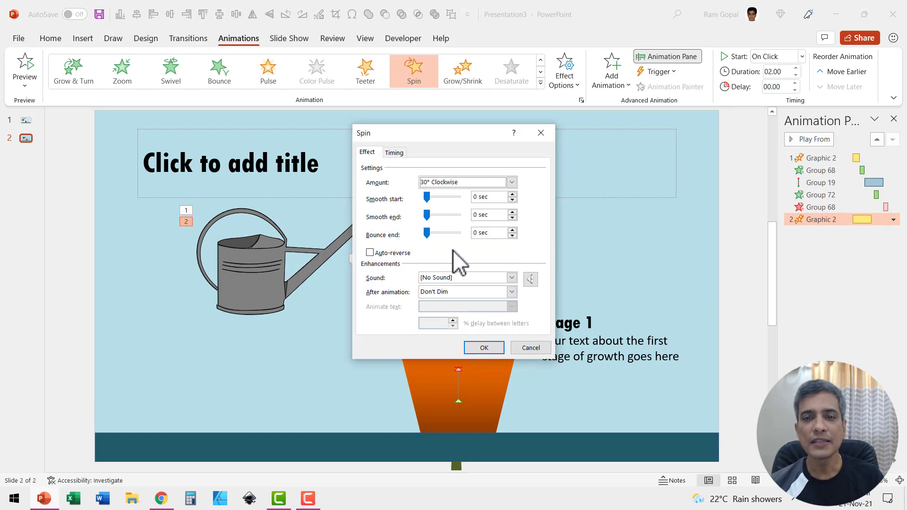
{"action": "left_click", "coordinate": [487, 184]}
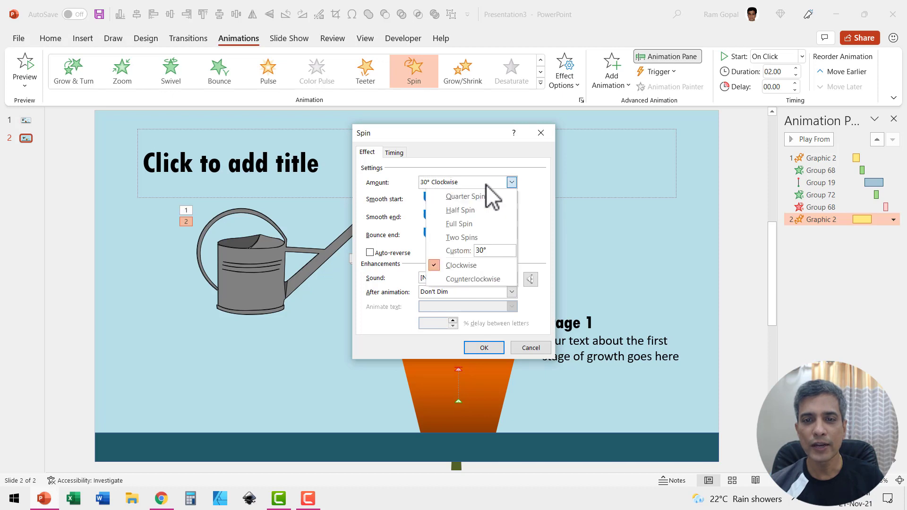
{"action": "left_click", "coordinate": [466, 280]}
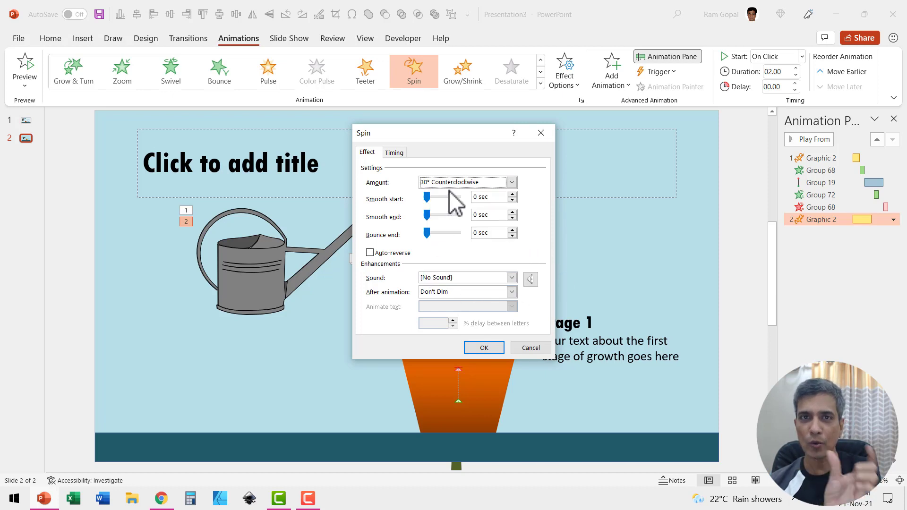
{"action": "left_click", "coordinate": [485, 347]}
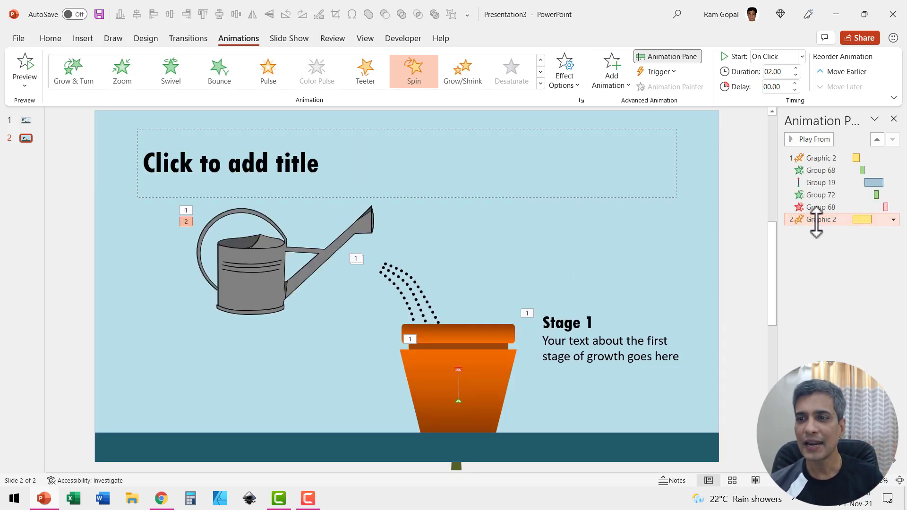
- Set the spin to start After Previous with 0.50-second duration, then play the slide show
{"action": "left_click", "coordinate": [776, 59]}
{"action": "left_click", "coordinate": [774, 100]}
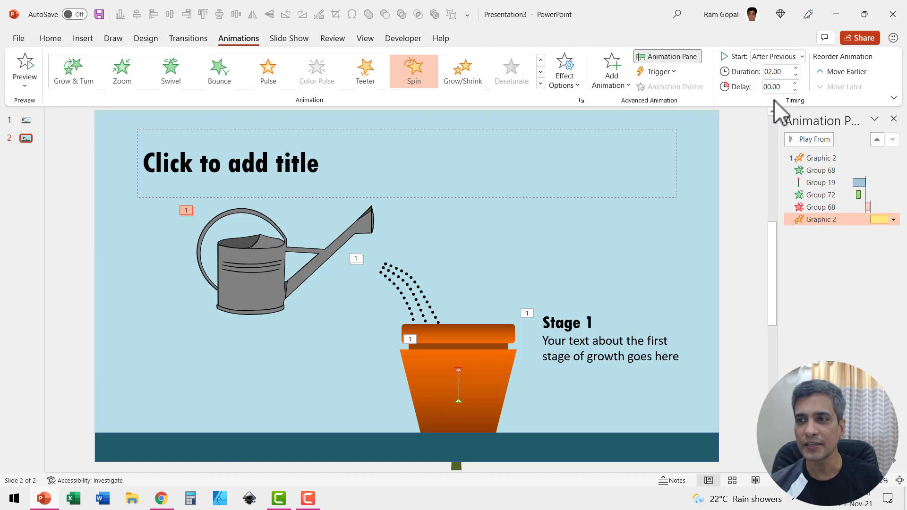
{"action": "left_click", "coordinate": [796, 75]}
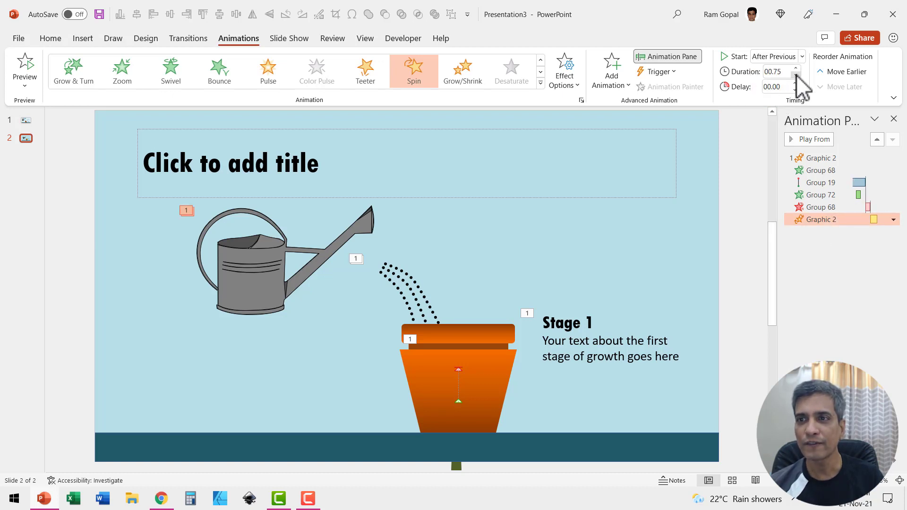
{"action": "left_click", "coordinate": [796, 76]}
{"action": "left_click", "coordinate": [779, 480]}
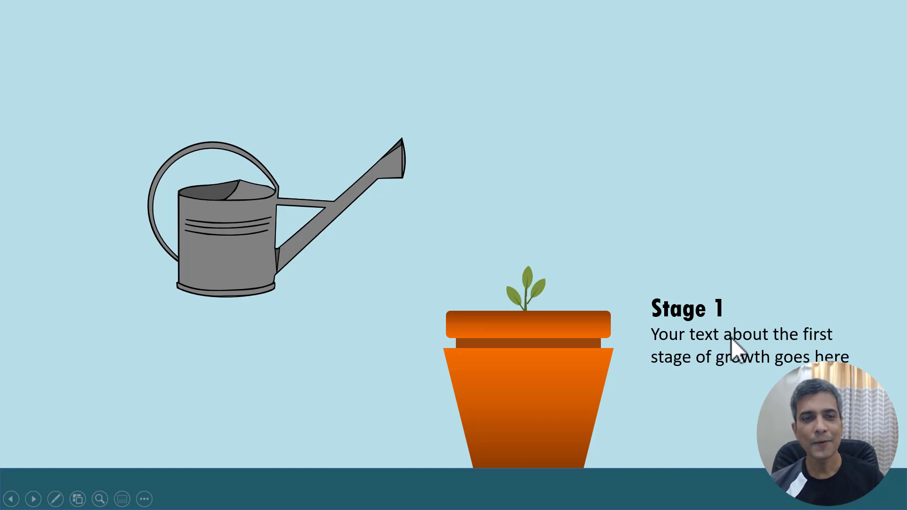
- Exit the slide show with Esc to return to Normal view
{"action": "key", "text": "Escape"}
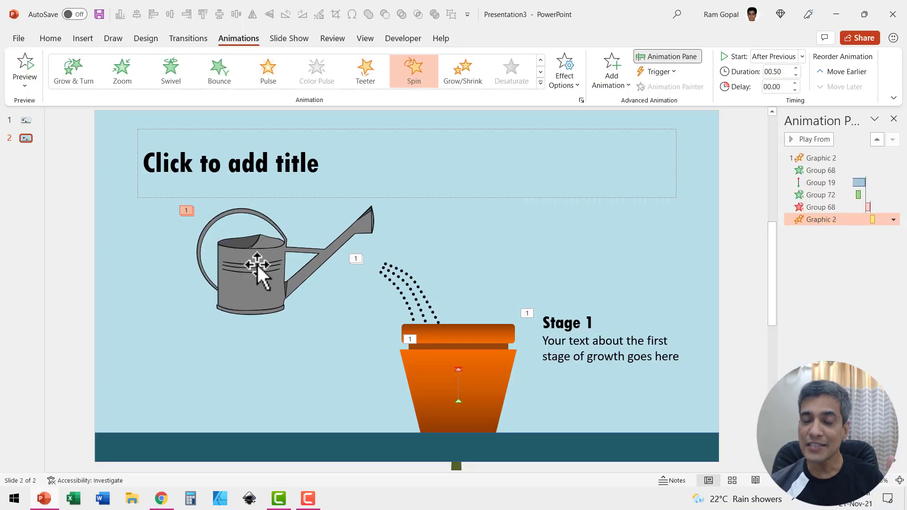
- Add a second Spin to the watering can and lower its duration to 0.75 seconds
{"action": "left_click", "coordinate": [587, 449]}
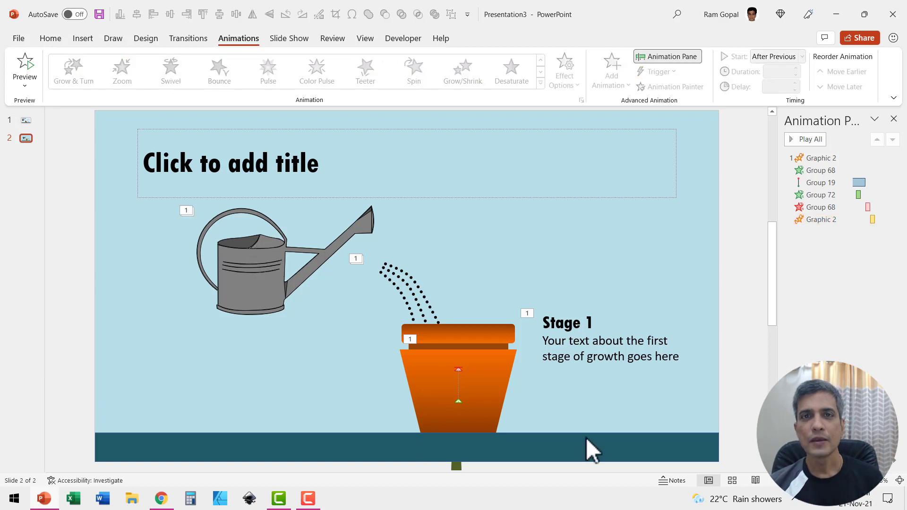
{"action": "left_click", "coordinate": [275, 293]}
{"action": "left_click", "coordinate": [615, 84]}
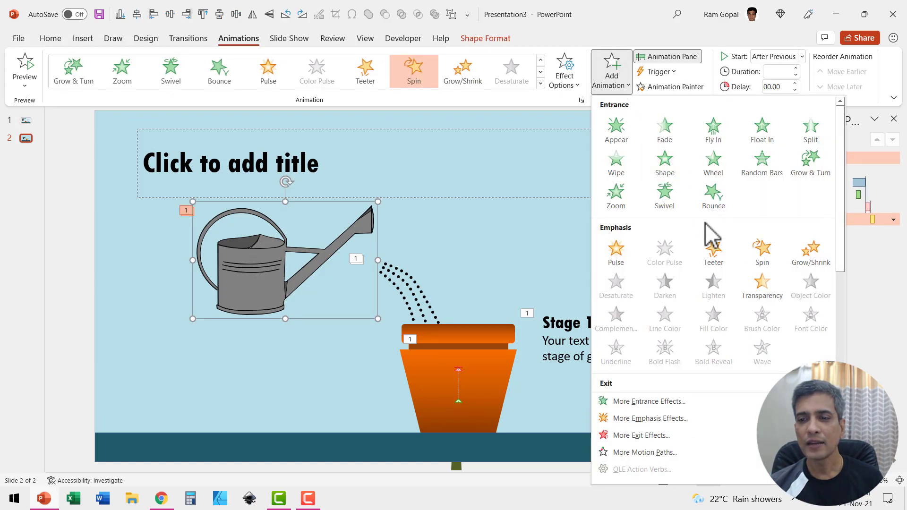
{"action": "left_click", "coordinate": [759, 250]}
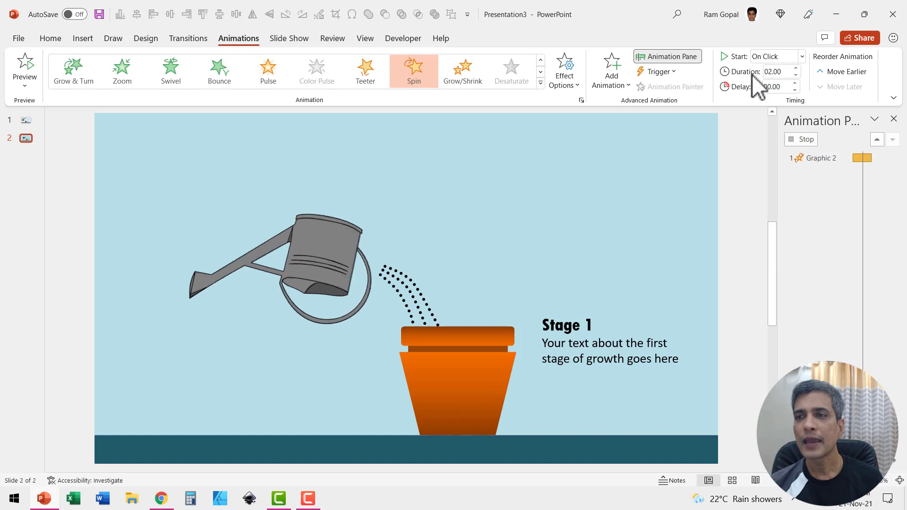
{"action": "left_click", "coordinate": [797, 75]}
{"action": "left_click", "coordinate": [797, 76]}
{"action": "left_click", "coordinate": [798, 76]}
{"action": "left_click", "coordinate": [796, 75]}
- Set the new spin's amount to a custom 30° clockwise
{"action": "left_click", "coordinate": [893, 231]}
{"action": "left_click", "coordinate": [855, 285]}
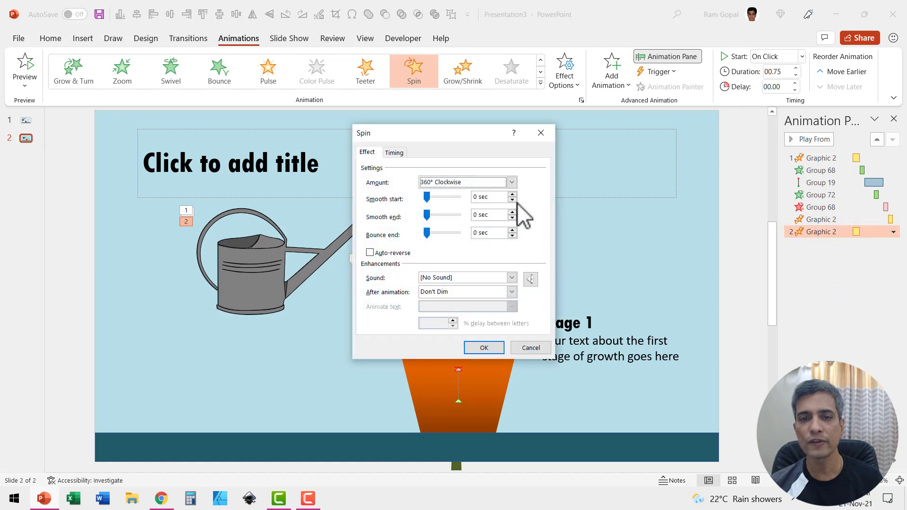
{"action": "left_click", "coordinate": [462, 183]}
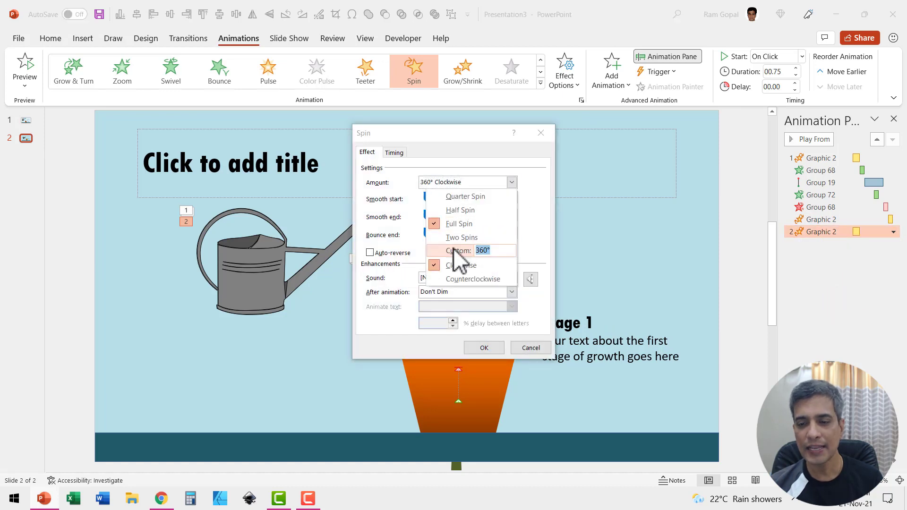
{"action": "type", "text": "30"}
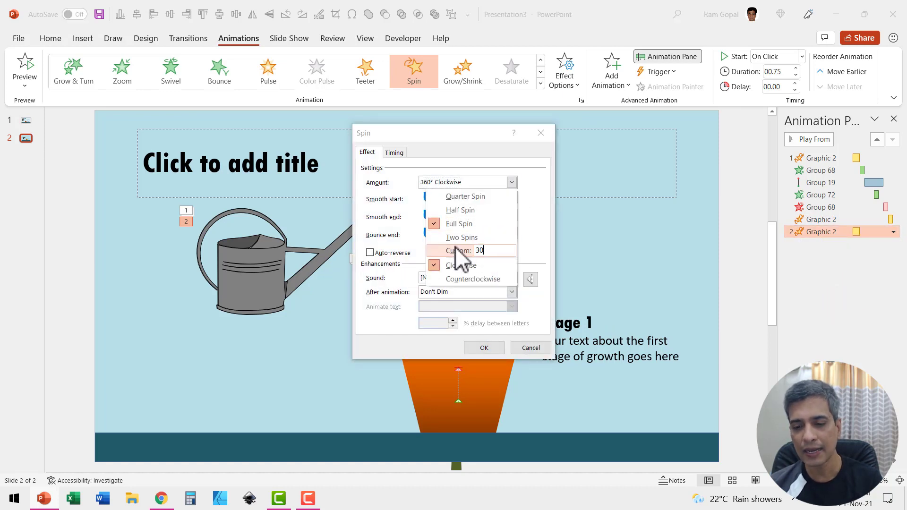
{"action": "key", "text": "Return"}
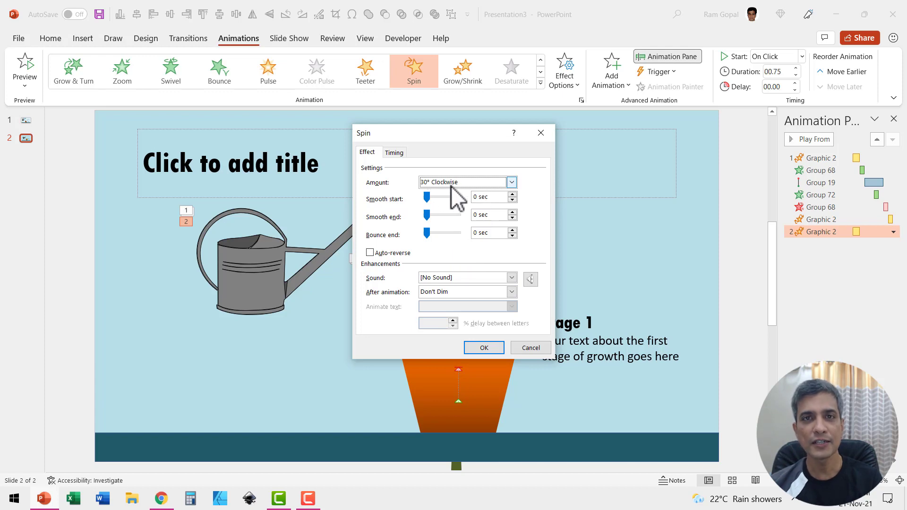
{"action": "left_click", "coordinate": [475, 345]}
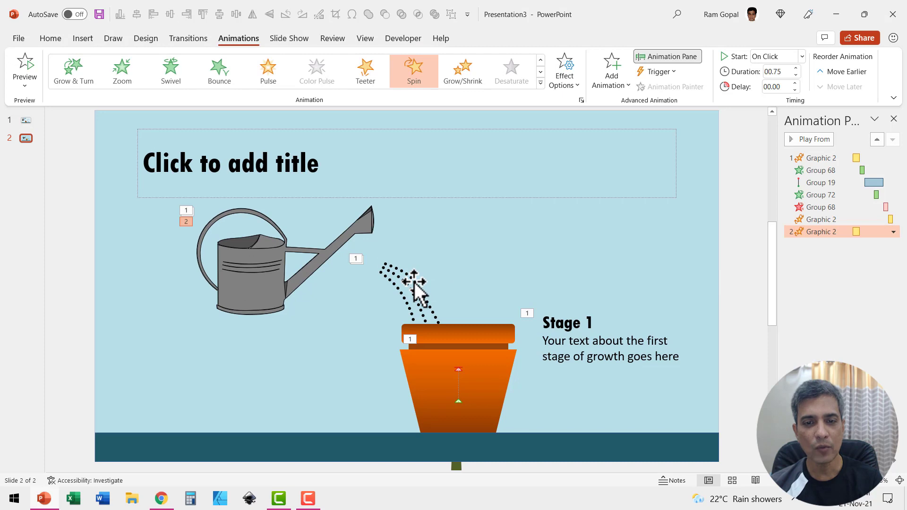
- Give the water drops a Wipe entrance from the left, starting After Previous
{"action": "left_click", "coordinate": [415, 283]}
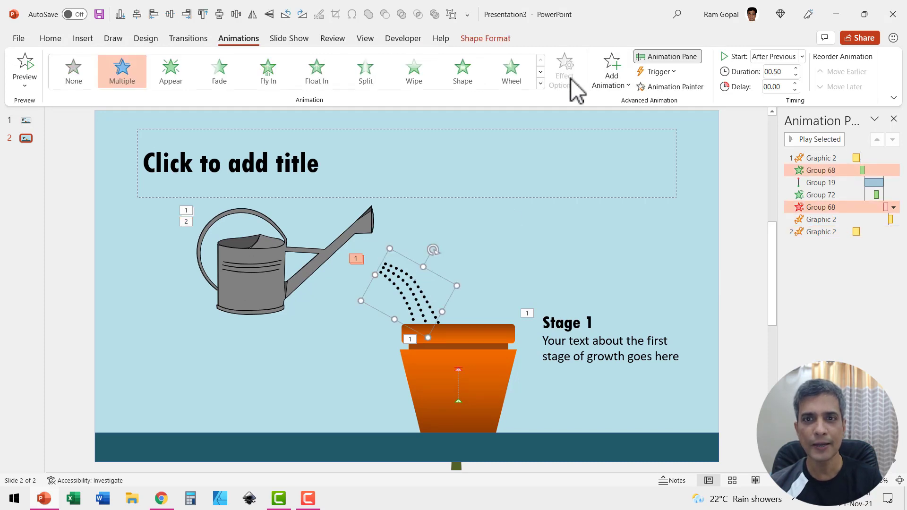
{"action": "left_click", "coordinate": [617, 88]}
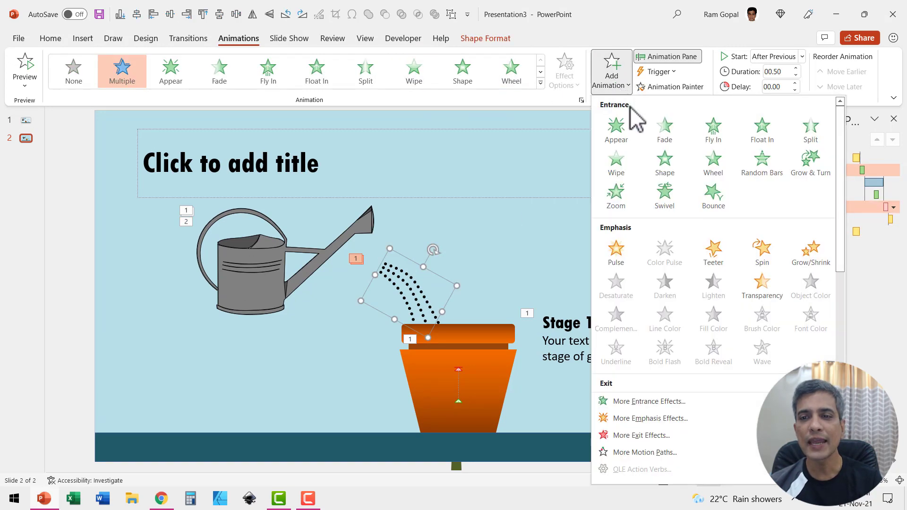
{"action": "left_click", "coordinate": [619, 169]}
{"action": "left_click", "coordinate": [580, 73]}
{"action": "left_click", "coordinate": [598, 156]}
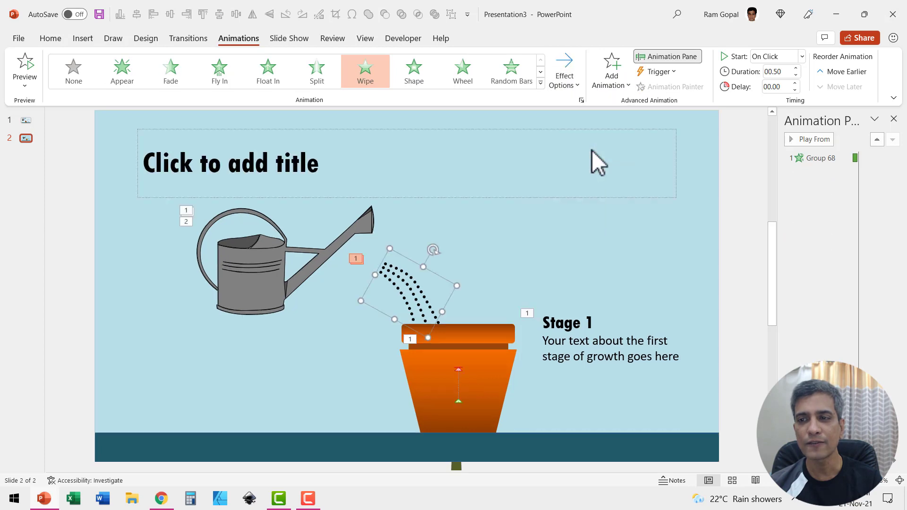
{"action": "left_click", "coordinate": [770, 56]}
{"action": "left_click", "coordinate": [775, 100]}
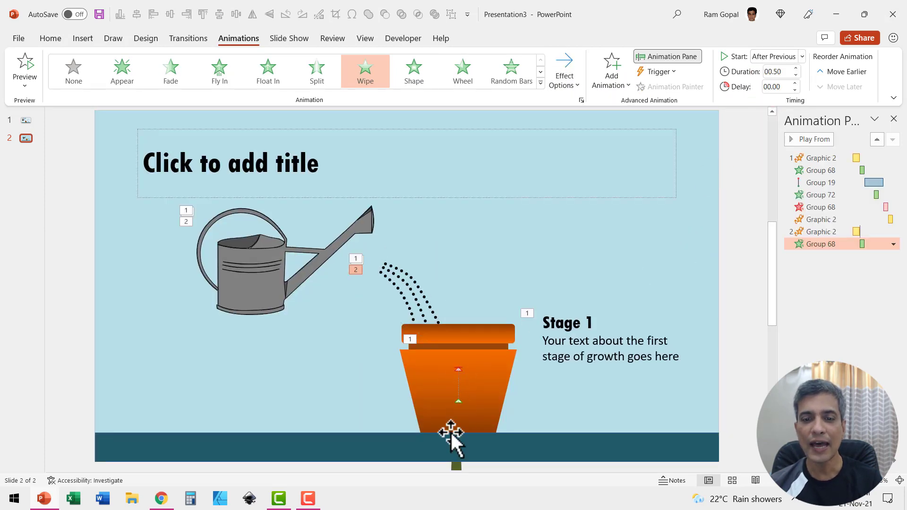
- Add an upward Lines motion path to the plant group below the pot
{"action": "left_click", "coordinate": [454, 467]}
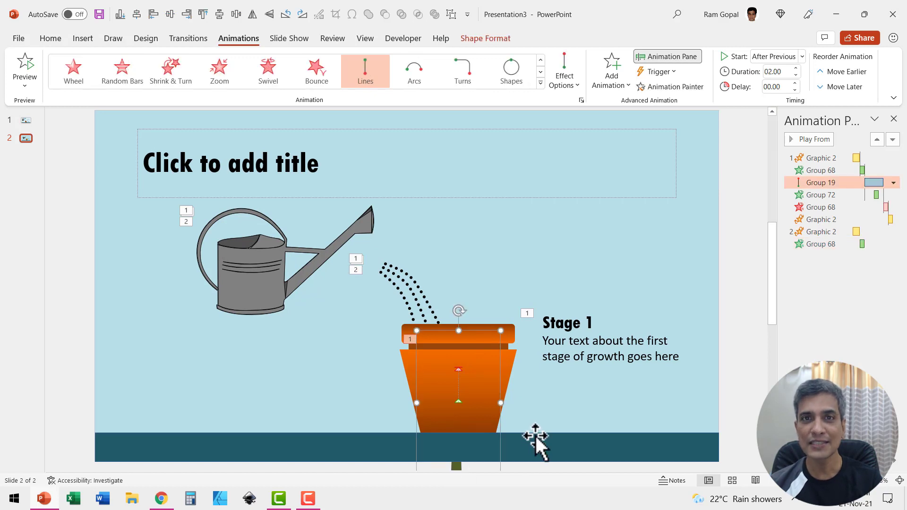
{"action": "left_click", "coordinate": [461, 475]}
{"action": "left_click", "coordinate": [457, 469]}
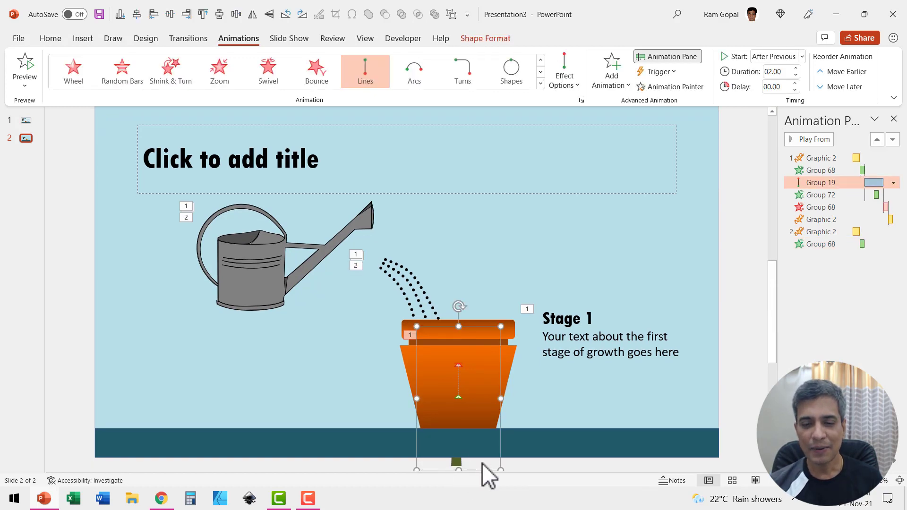
{"action": "left_click", "coordinate": [619, 76]}
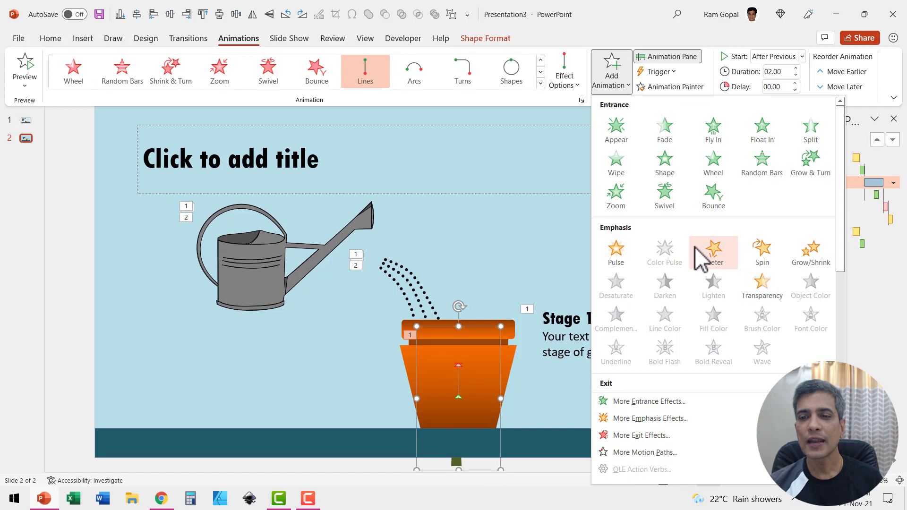
{"action": "scroll", "coordinate": [699, 260], "scroll_direction": "down", "scroll_amount": 2}
{"action": "scroll", "coordinate": [699, 265], "scroll_direction": "down", "scroll_amount": 2}
{"action": "left_click", "coordinate": [618, 345]}
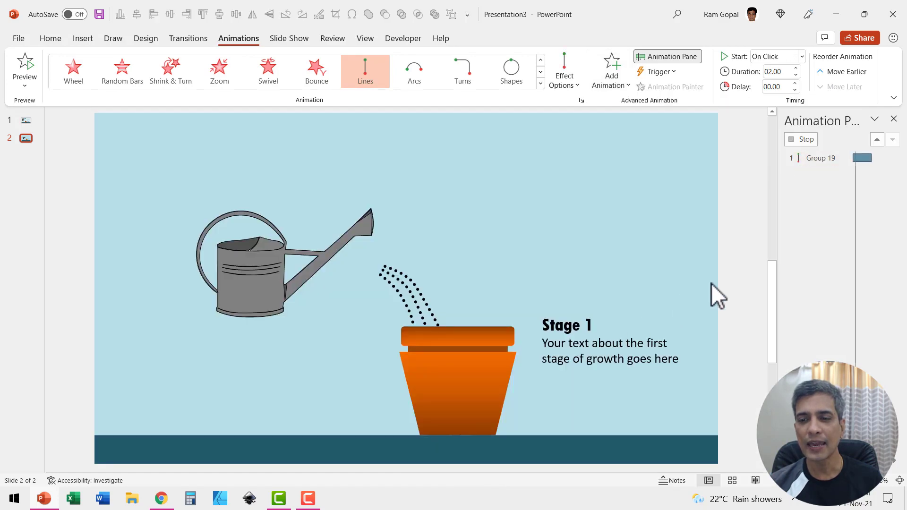
{"action": "left_click", "coordinate": [569, 72]}
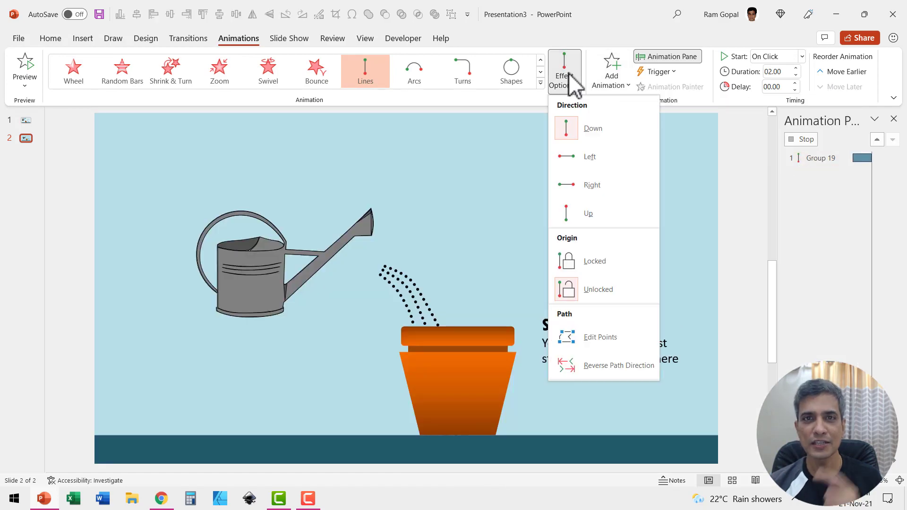
{"action": "left_click", "coordinate": [601, 220]}
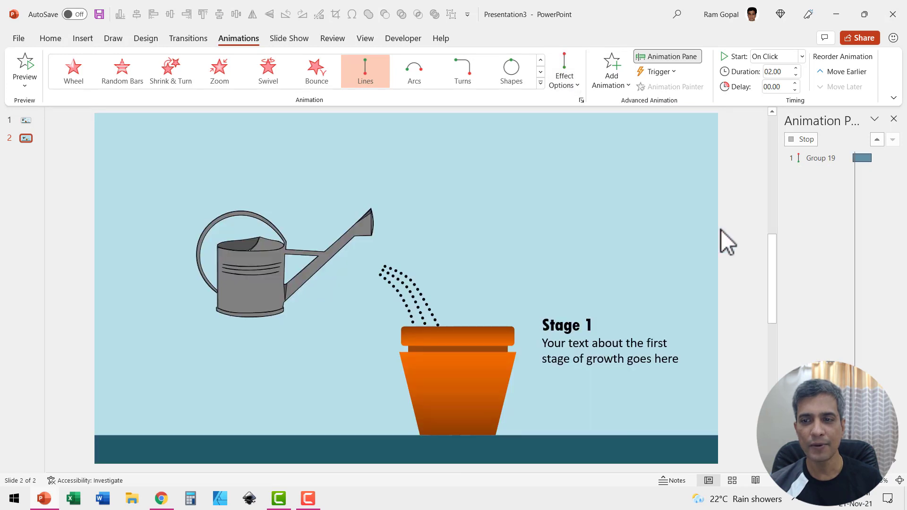
- Drag the motion path's end and start points so the plant rises from the pot to above it
{"action": "left_click", "coordinate": [459, 398]}
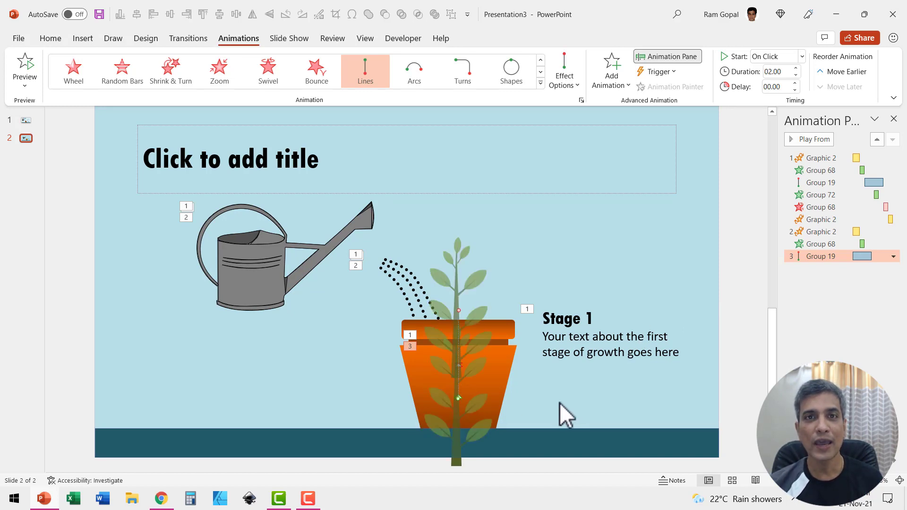
{"action": "left_click_drag", "start_coordinate": [460, 398], "coordinate": [459, 364]}
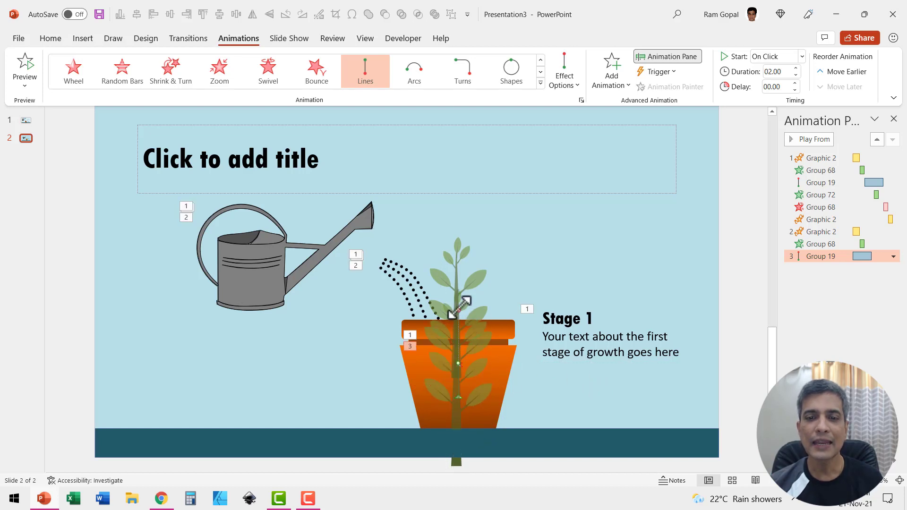
{"action": "left_click_drag", "start_coordinate": [459, 310], "coordinate": [458, 297]}
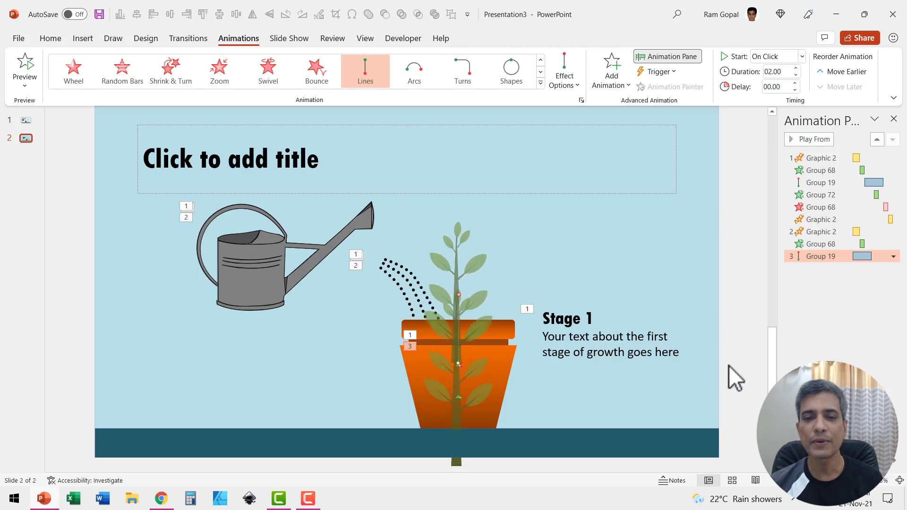
{"action": "left_click", "coordinate": [733, 339]}
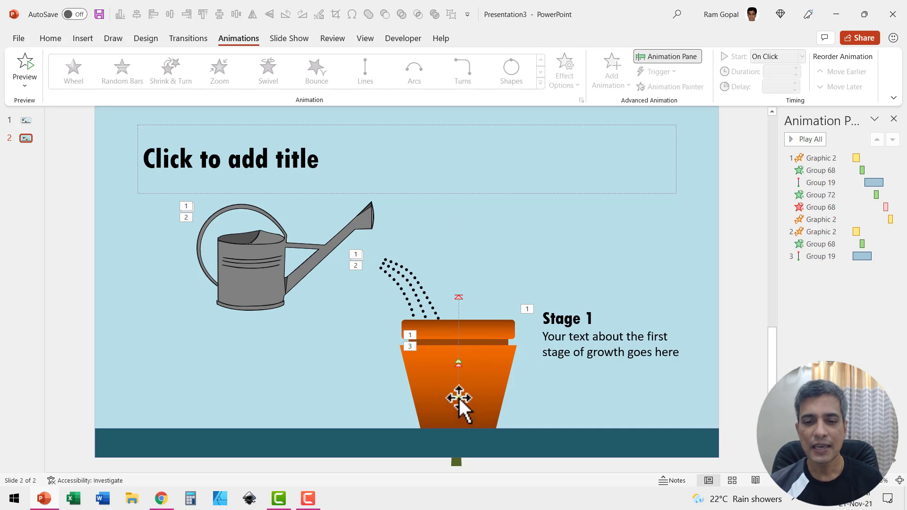
{"action": "left_click_drag", "start_coordinate": [459, 367], "coordinate": [459, 402]}
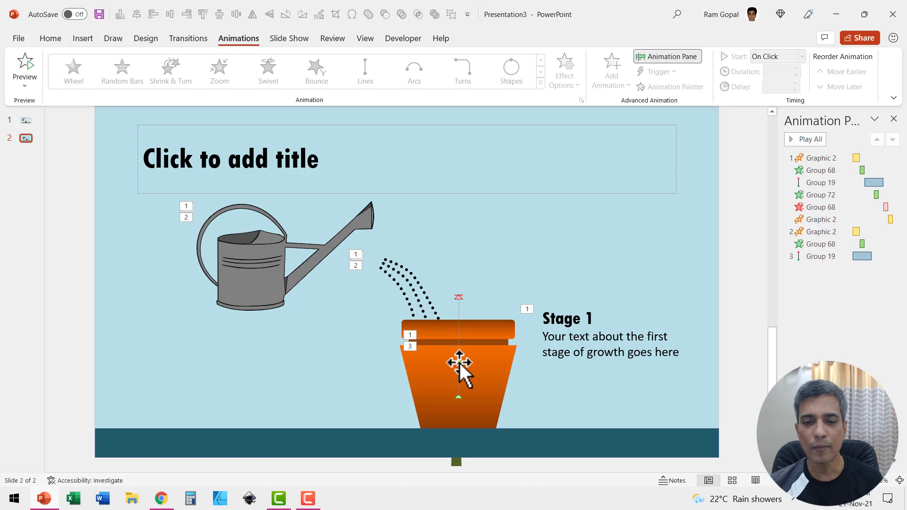
- Set the plant's second rise to After Previous and add a From Left Wipe exit to the water
{"action": "left_click", "coordinate": [819, 257]}
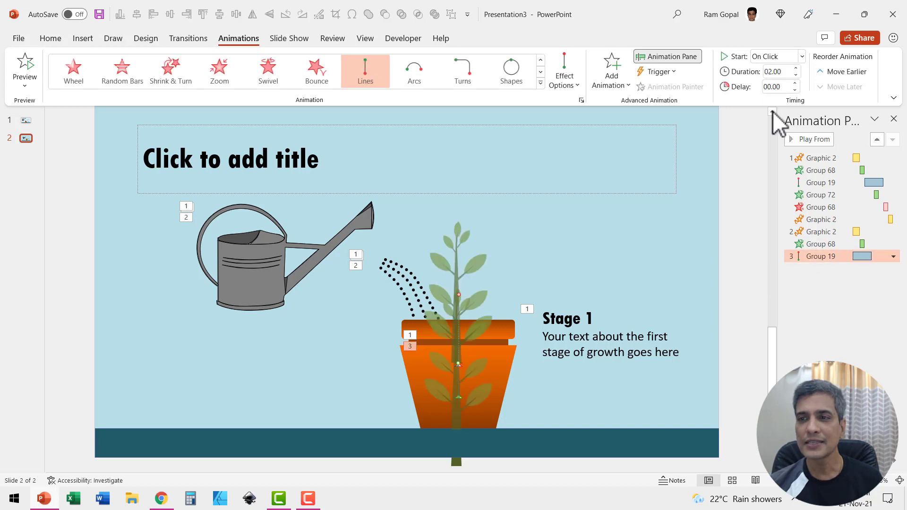
{"action": "left_click", "coordinate": [776, 55]}
{"action": "left_click", "coordinate": [776, 100]}
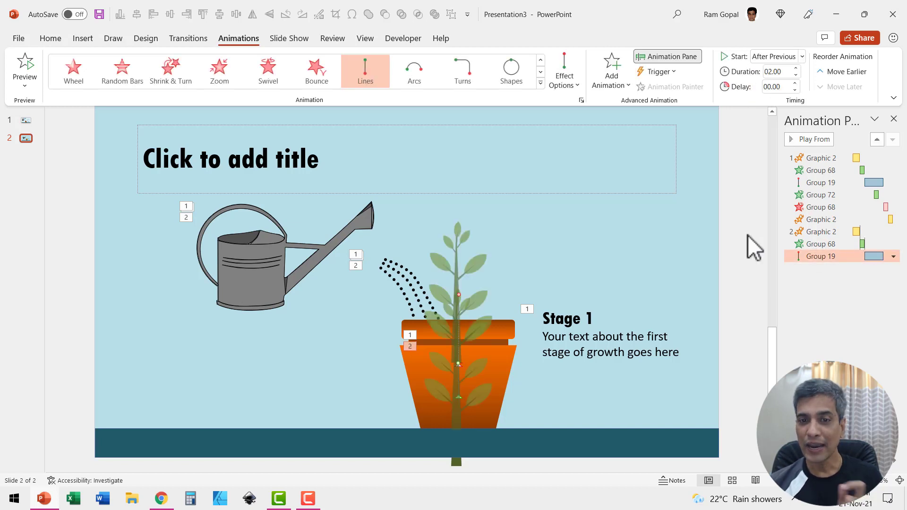
{"action": "left_click", "coordinate": [413, 289]}
{"action": "left_click", "coordinate": [613, 85]}
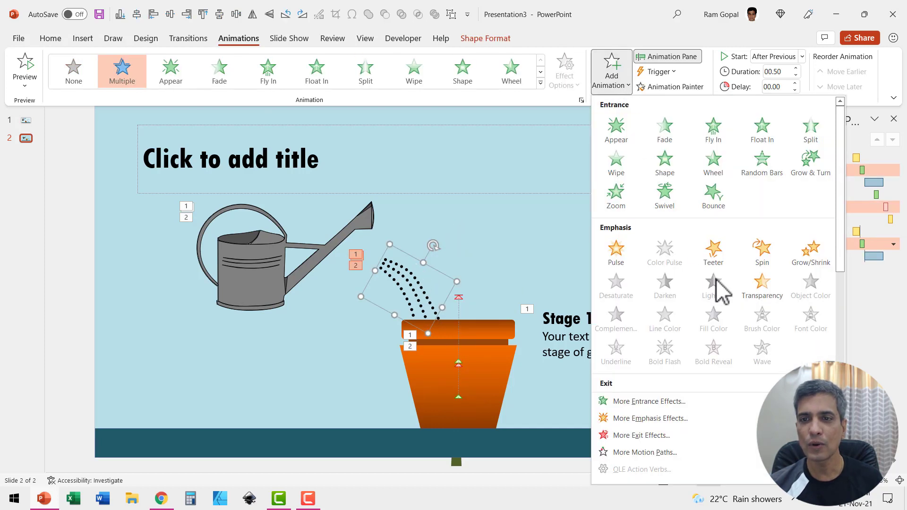
{"action": "scroll", "coordinate": [704, 330], "scroll_direction": "down", "scroll_amount": 4}
{"action": "left_click", "coordinate": [620, 251]}
{"action": "left_click", "coordinate": [571, 75]}
{"action": "left_click", "coordinate": [593, 152]}
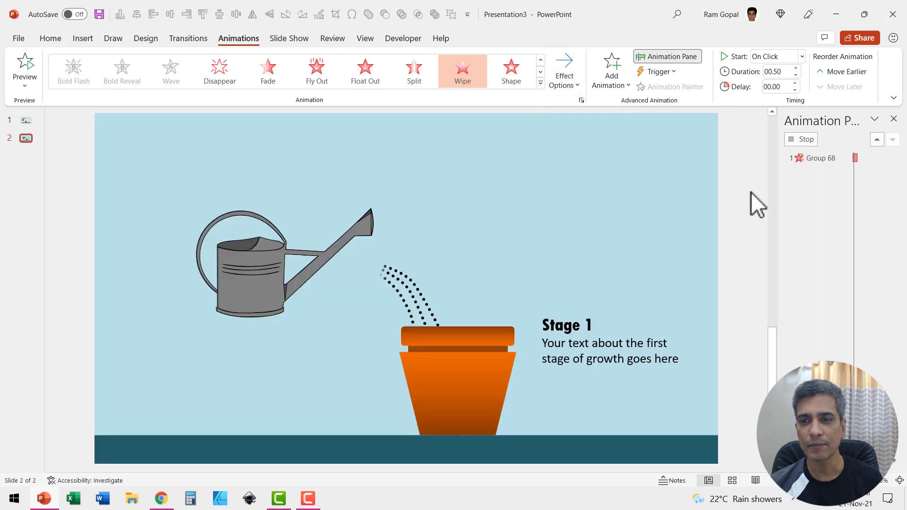
- Add a Spin to the watering can and set both the water exit and spin to After Previous
{"action": "left_click", "coordinate": [262, 260]}
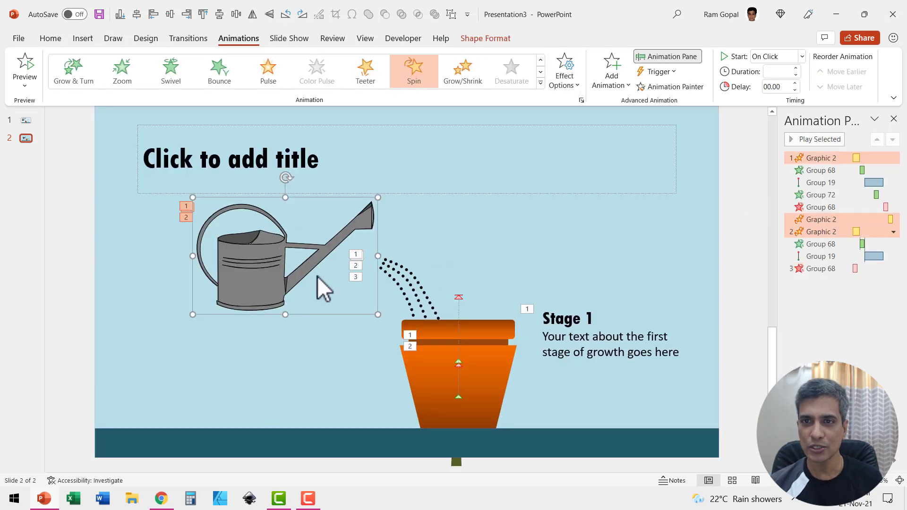
{"action": "left_click", "coordinate": [620, 69]}
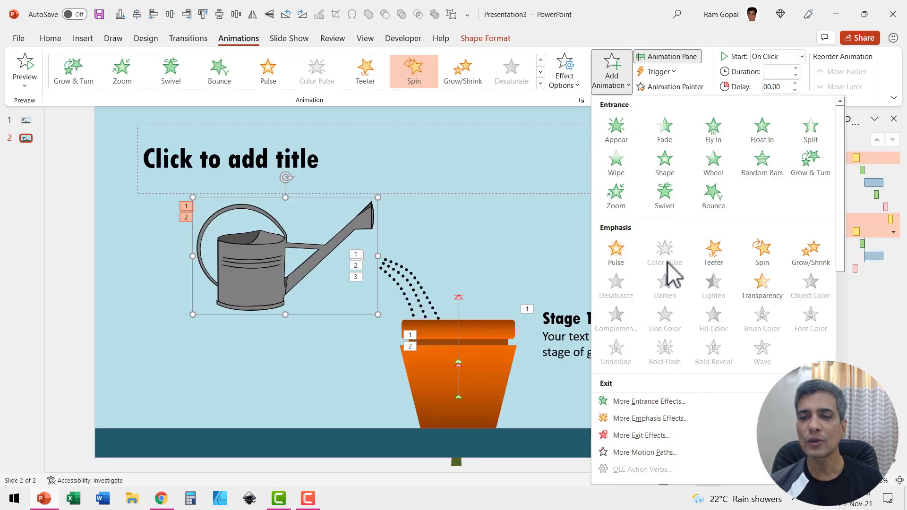
{"action": "left_click", "coordinate": [762, 252]}
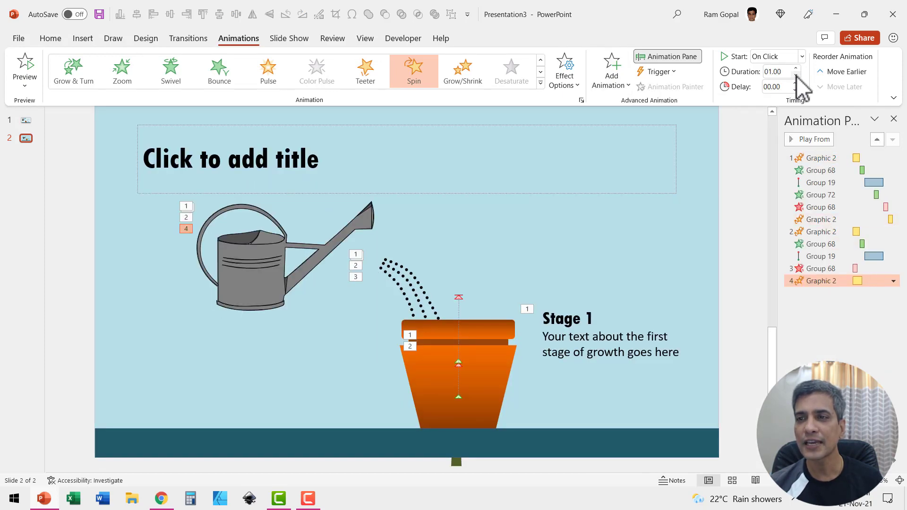
{"action": "left_click", "coordinate": [820, 268]}
{"action": "left_click", "coordinate": [773, 66]}
{"action": "left_click", "coordinate": [784, 109]}
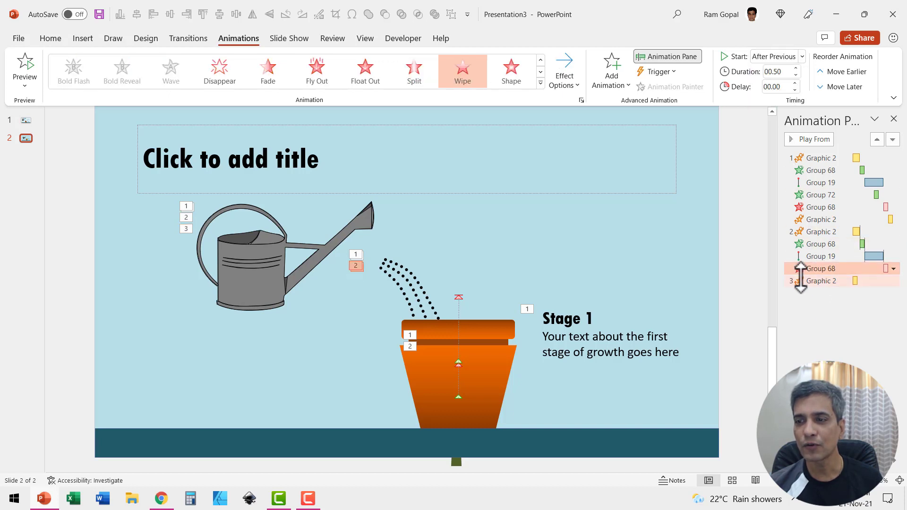
{"action": "left_click", "coordinate": [800, 280]}
{"action": "left_click", "coordinate": [777, 59]}
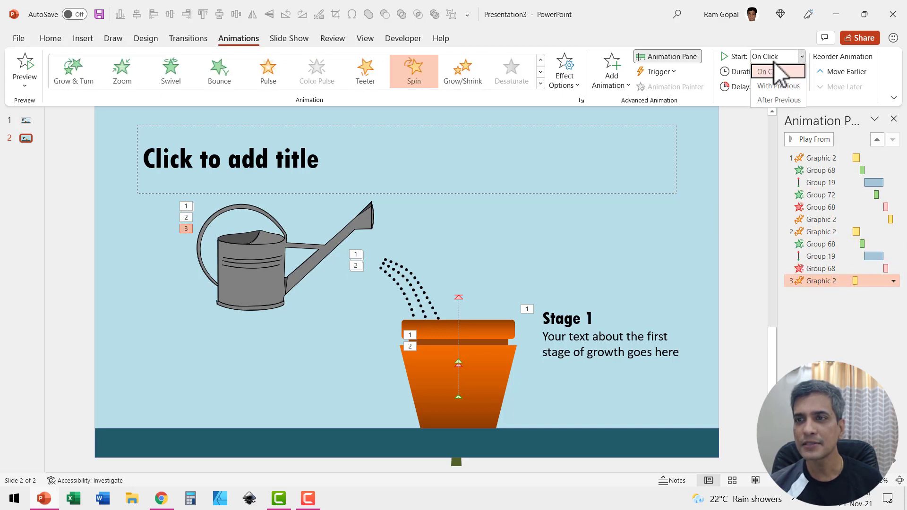
{"action": "left_click", "coordinate": [786, 102]}
- Set the can's spin to a custom 30° counterclockwise, then go to slide 1
{"action": "left_click", "coordinate": [894, 281]}
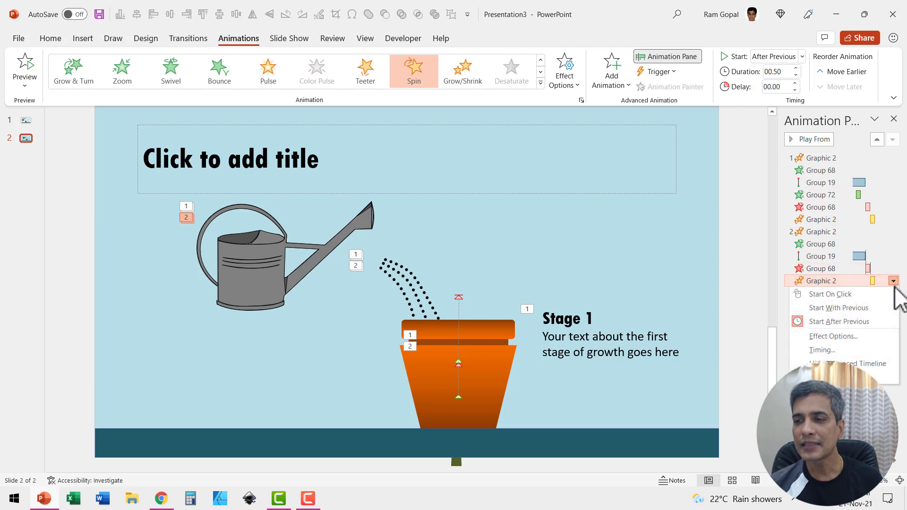
{"action": "left_click", "coordinate": [828, 337]}
{"action": "left_click", "coordinate": [472, 183]}
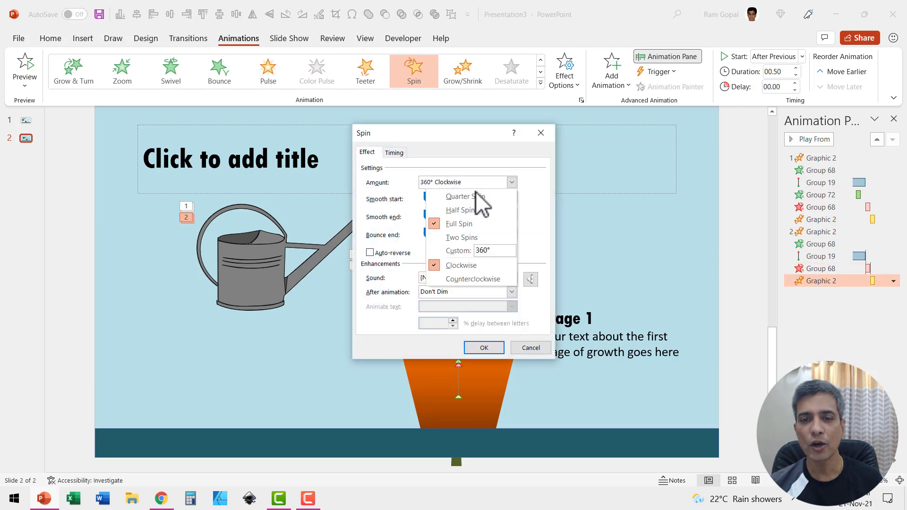
{"action": "type", "text": "30"}
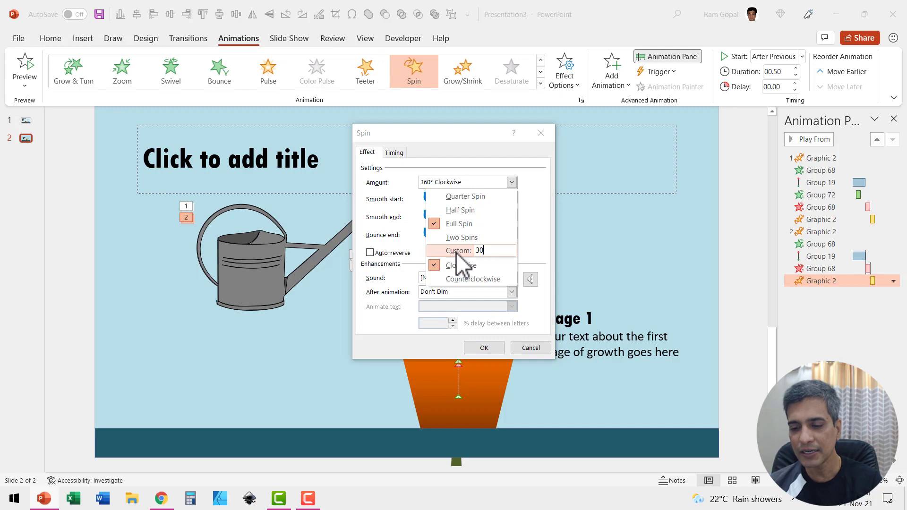
{"action": "key", "text": "Return"}
{"action": "left_click", "coordinate": [475, 183]}
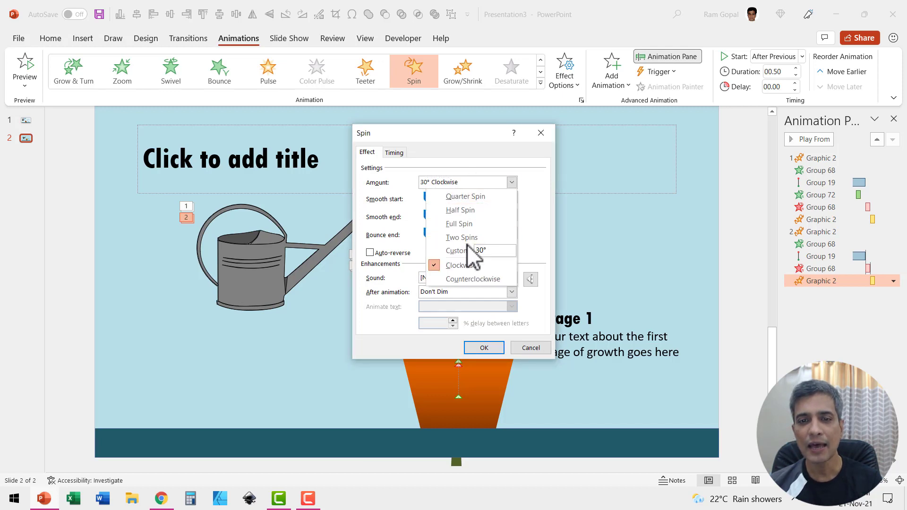
{"action": "left_click", "coordinate": [468, 277]}
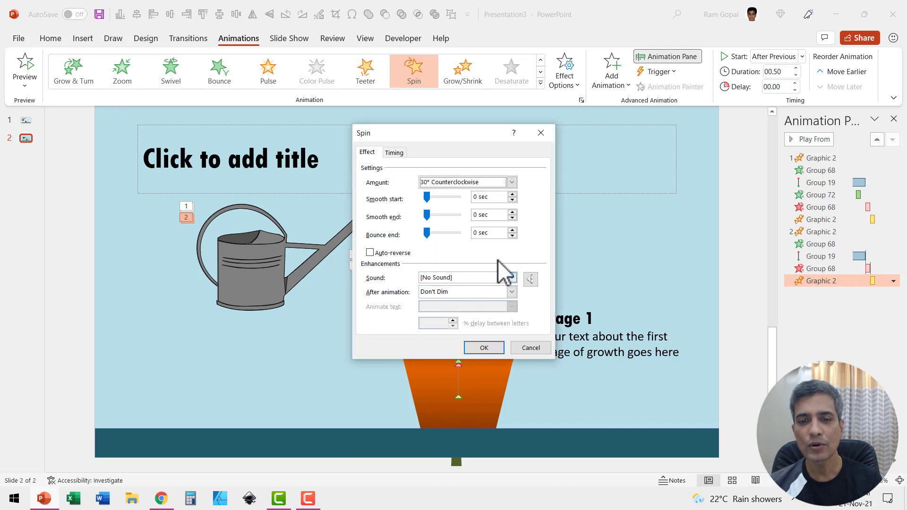
{"action": "left_click", "coordinate": [484, 349]}
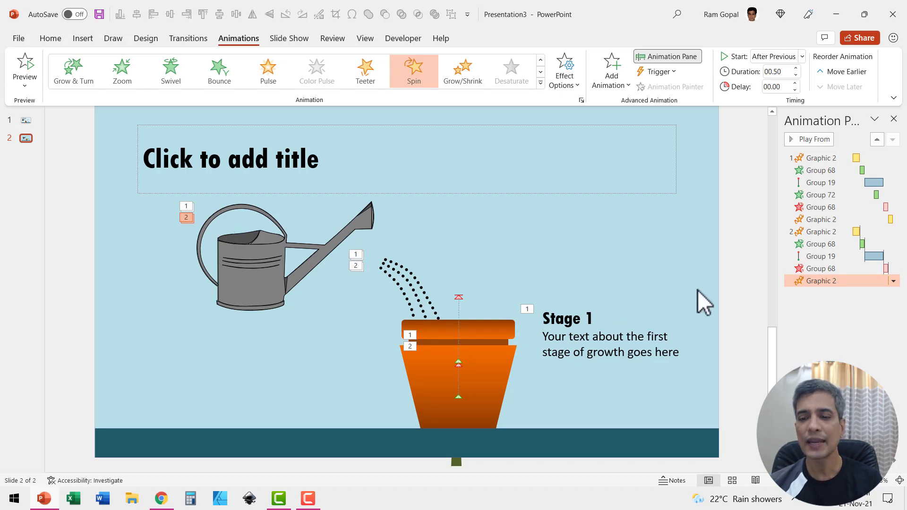
{"action": "key", "text": "Page_Up"}
- Paste slide 1's Stage 2 text onto slide 2 above Stage 1 and start the slide show
{"action": "left_click", "coordinate": [658, 289]}
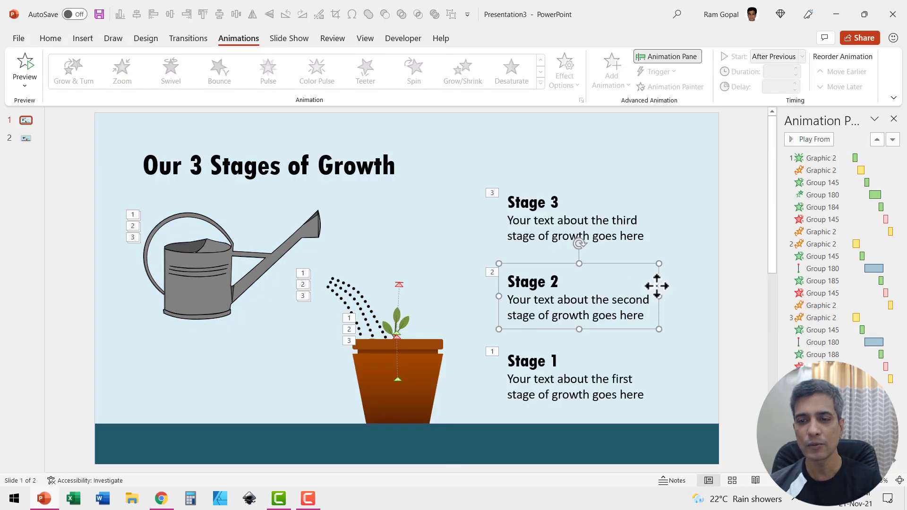
{"action": "key", "text": "Page_Down"}
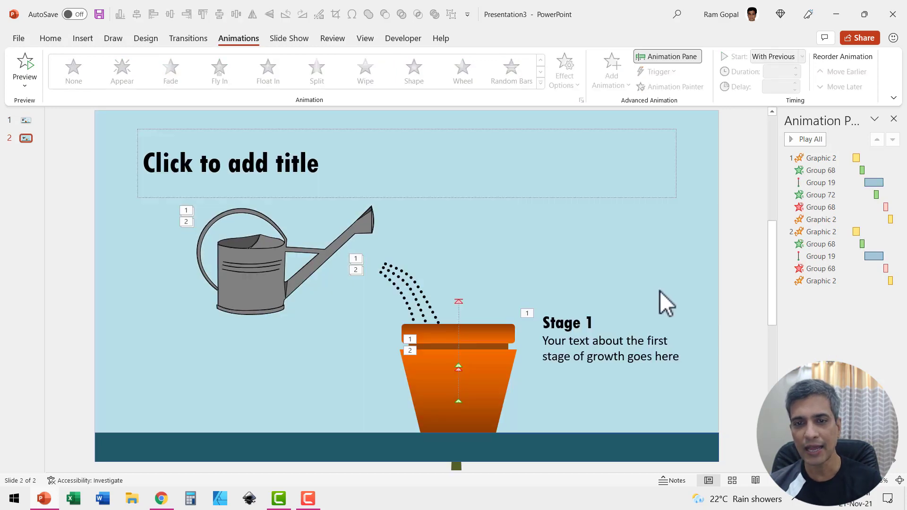
{"action": "key", "text": "ctrl+v"}
{"action": "left_click_drag", "start_coordinate": [632, 262], "coordinate": [666, 234]}
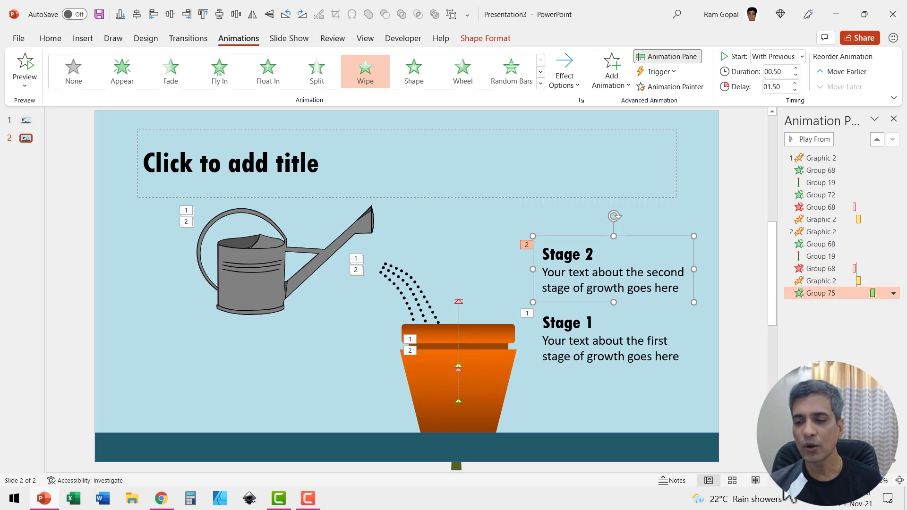
{"action": "left_click", "coordinate": [780, 481]}
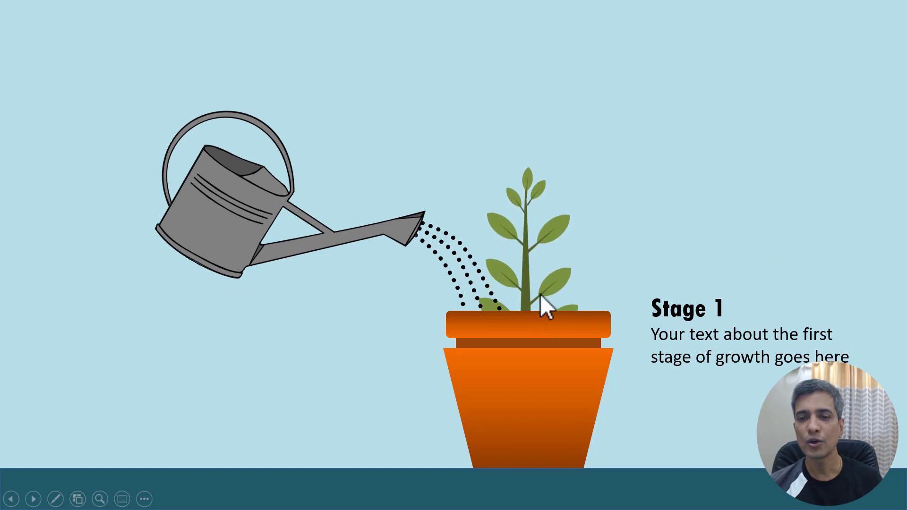
- Advance the slide show to the second step, revealing Stage 2 and the taller plant
{"action": "left_click", "coordinate": [749, 295]}
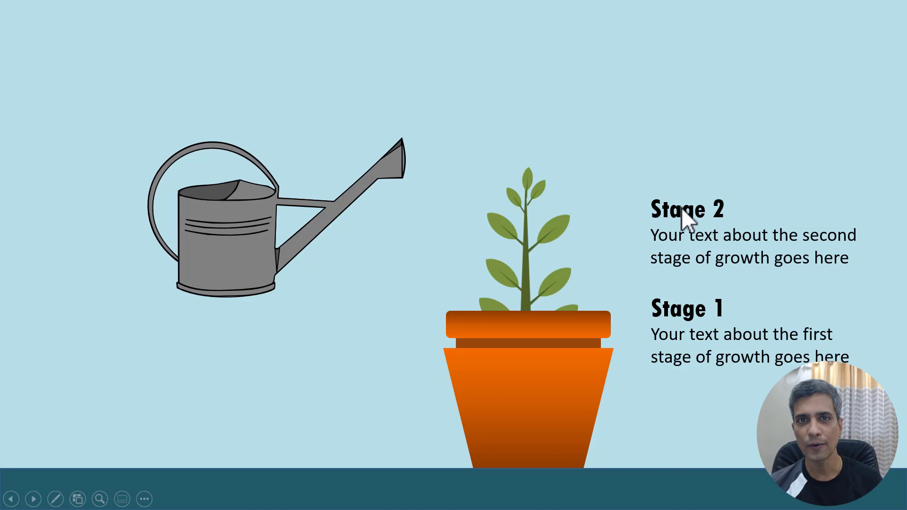